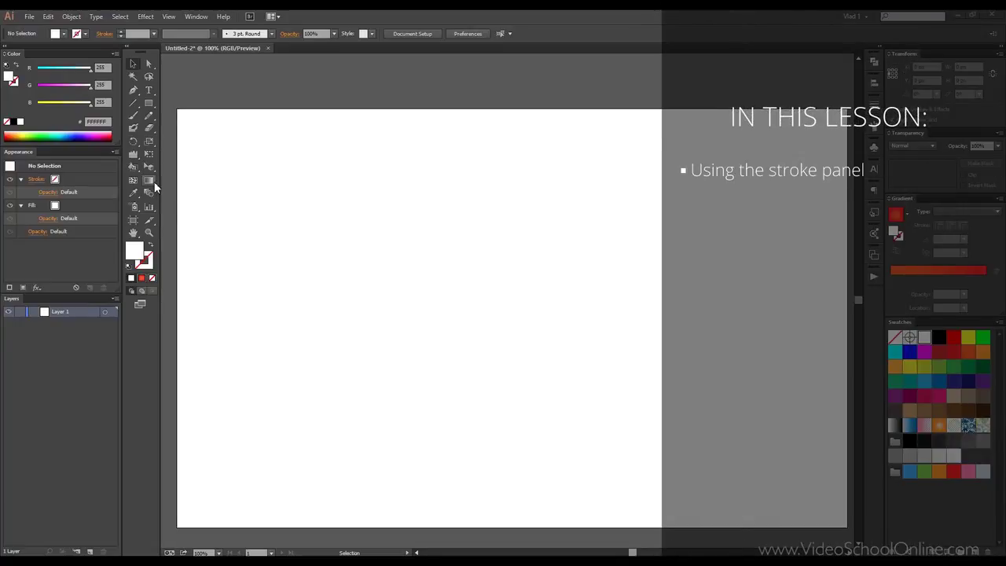
# Draw a rectangle on the left of the artboard and fill it green
pyautogui.click(147, 106)
pyautogui.moveTo(265, 163); pyautogui.dragTo(559, 356)
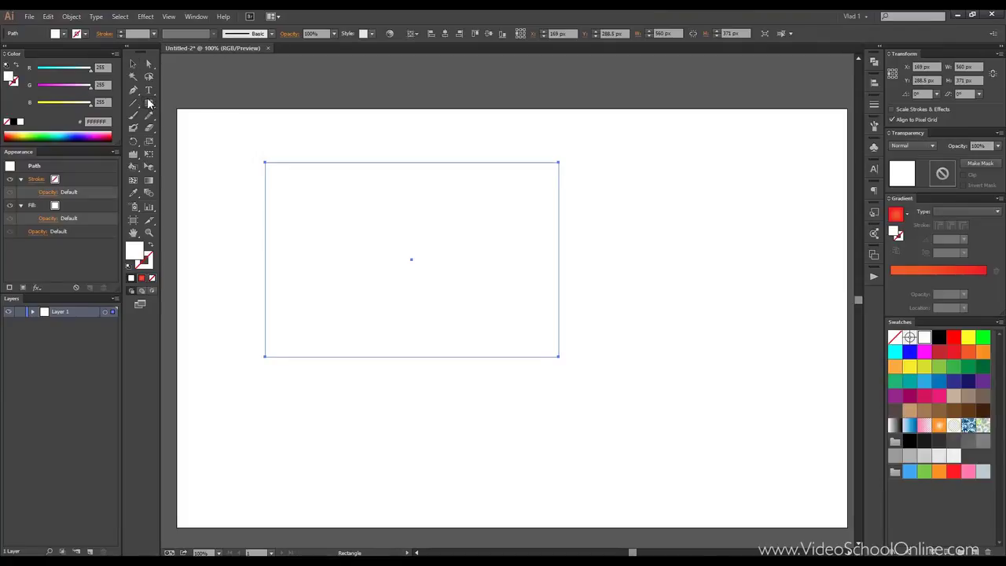
pyautogui.click(938, 366)
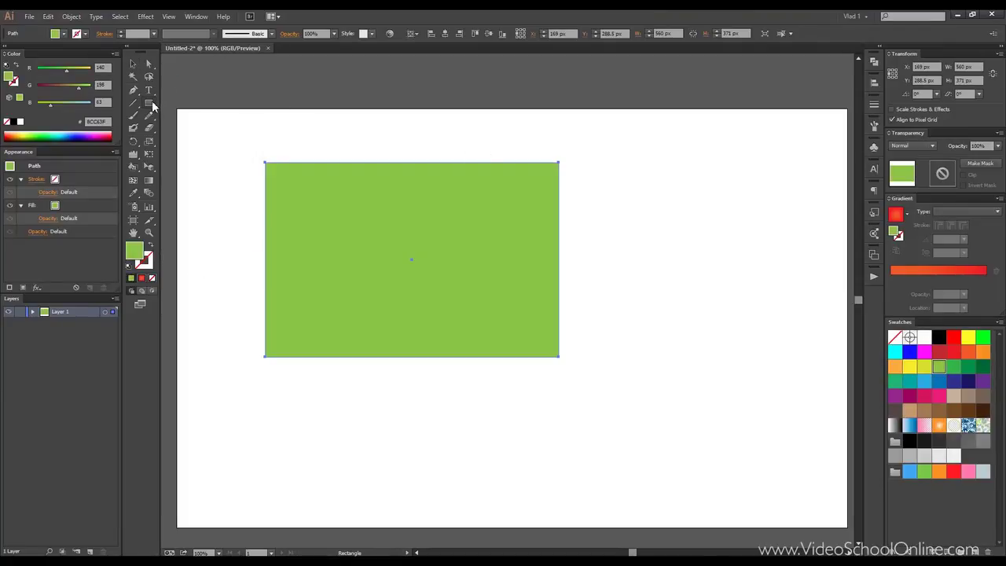
# Draw a 276 × 276 px green circle and move it beside the rectangle
pyautogui.moveTo(148, 102); pyautogui.dragTo(182, 127)
pyautogui.moveTo(694, 199); pyautogui.dragTo(812, 346)
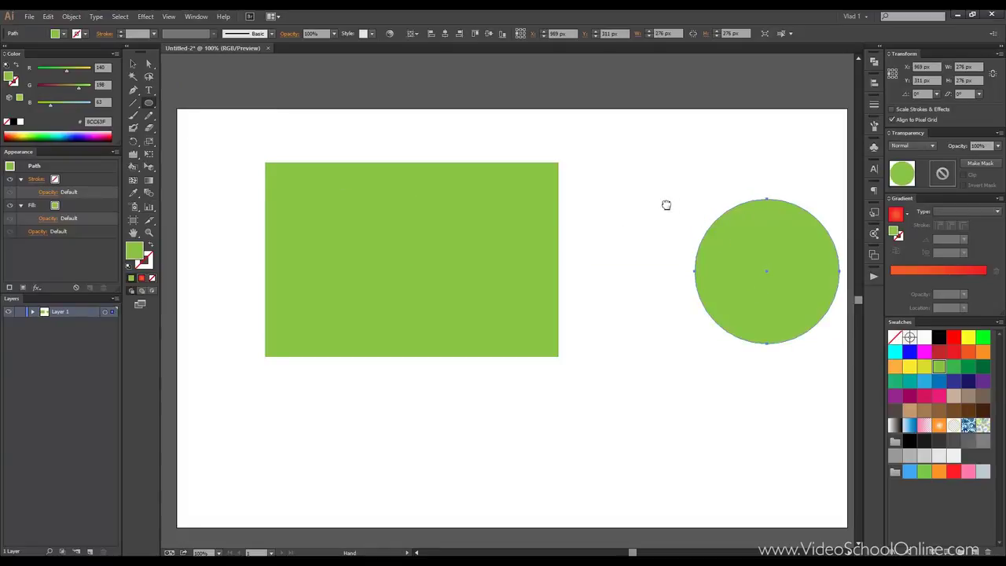
pyautogui.moveTo(664, 205); pyautogui.dragTo(615, 197)
pyautogui.click(133, 63)
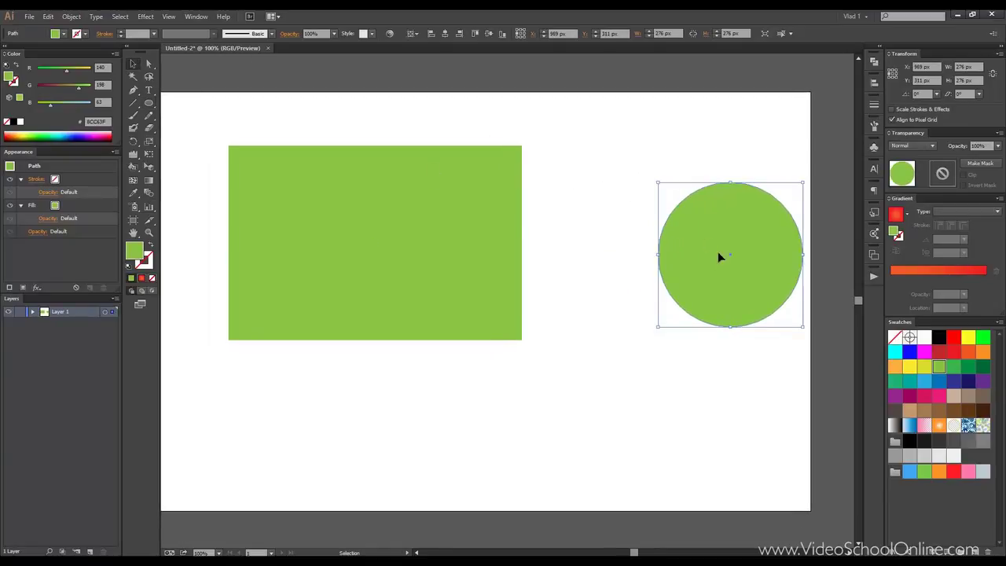
pyautogui.moveTo(718, 253); pyautogui.dragTo(639, 255)
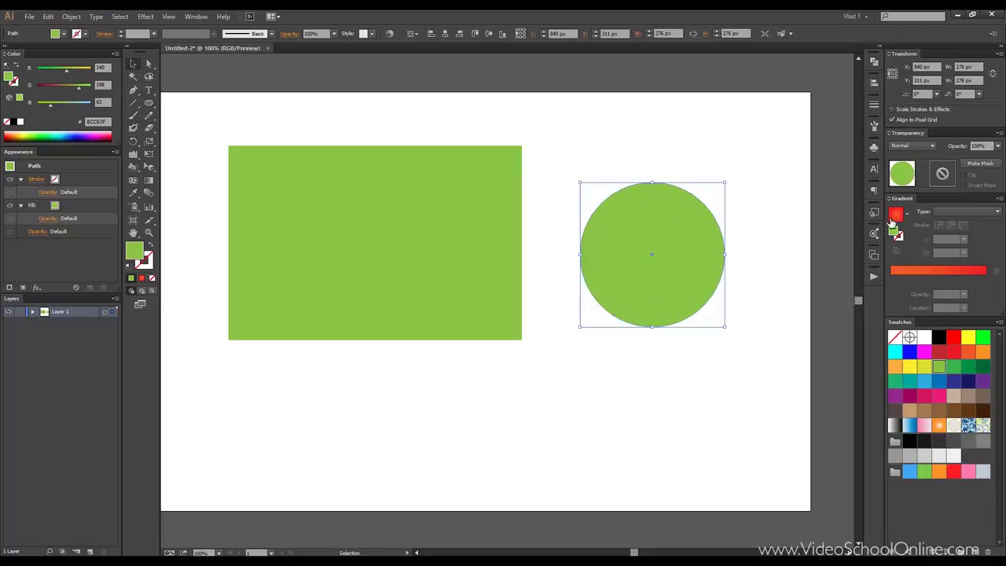
# Fill the circle with the White, Black gradient preset
pyautogui.click(907, 212)
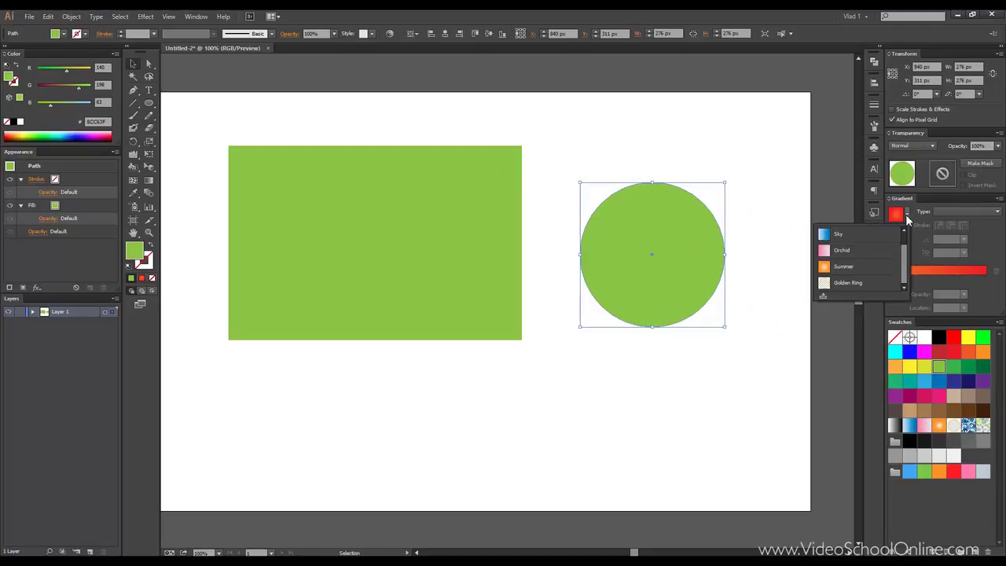
pyautogui.scroll(1, 907, 239)
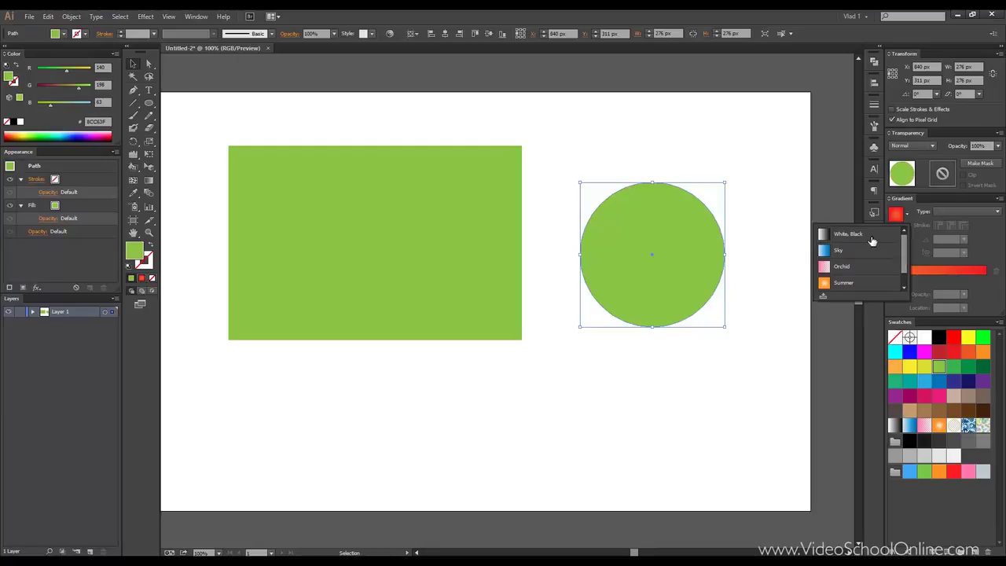
pyautogui.click(871, 238)
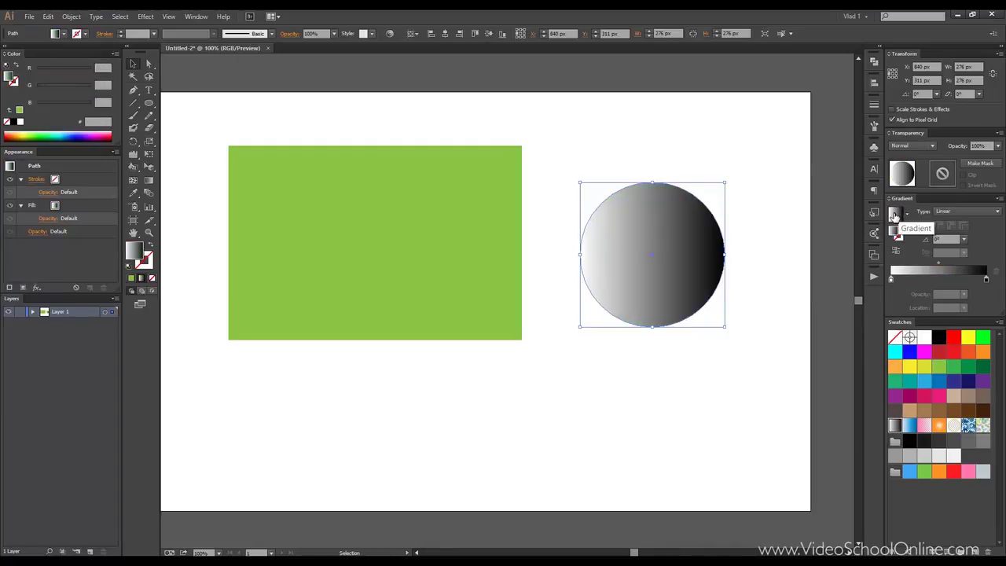
# Apply the same white-to-black gradient to the rectangle, then reselect the circle
pyautogui.click(449, 180)
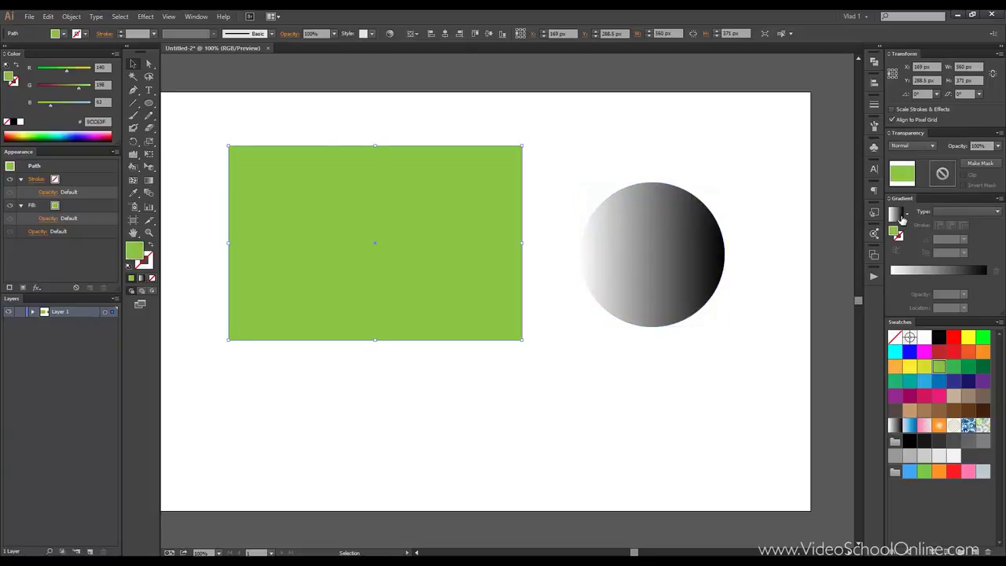
pyautogui.click(900, 219)
pyautogui.click(718, 178)
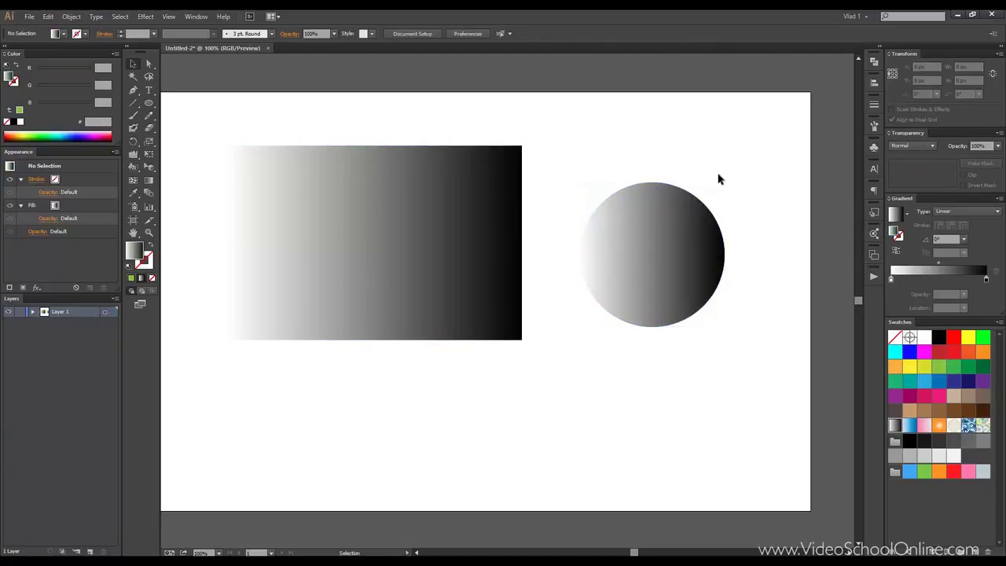
pyautogui.click(654, 213)
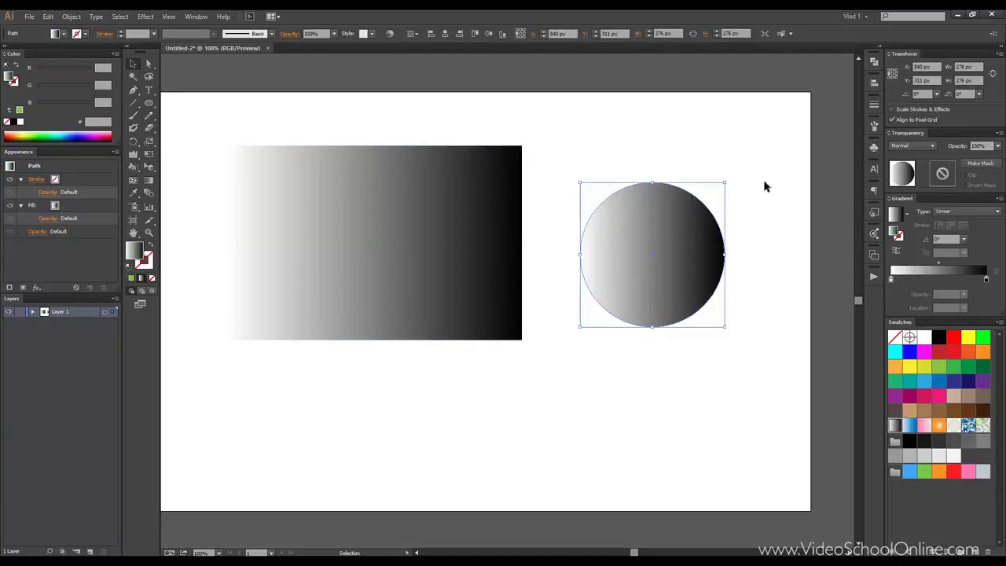
pyautogui.press('space')
# Make the circle gradient's right stop blue, then lighten it to pale pink
pyautogui.moveTo(734, 167); pyautogui.dragTo(741, 165)
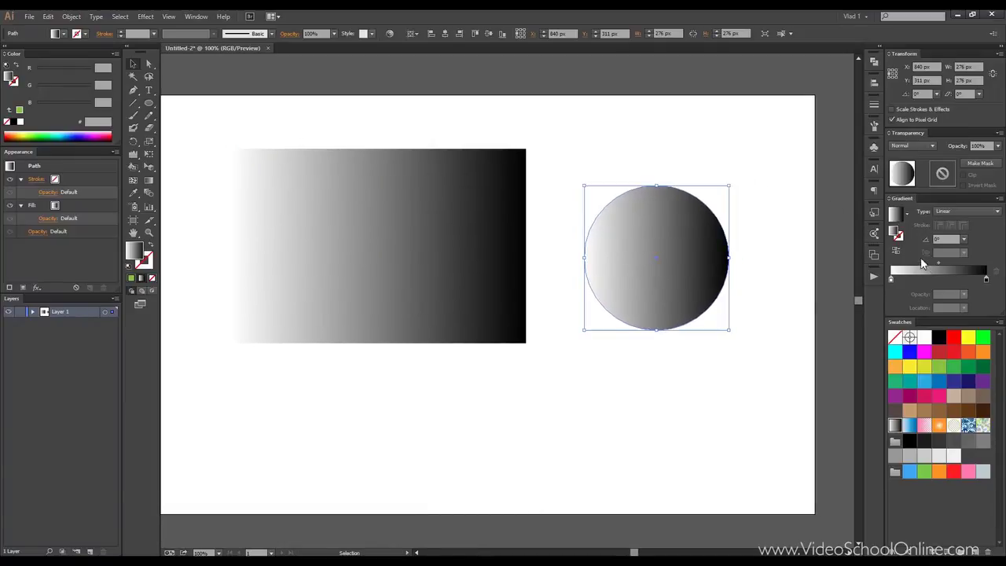
pyautogui.moveTo(924, 381); pyautogui.dragTo(889, 278)
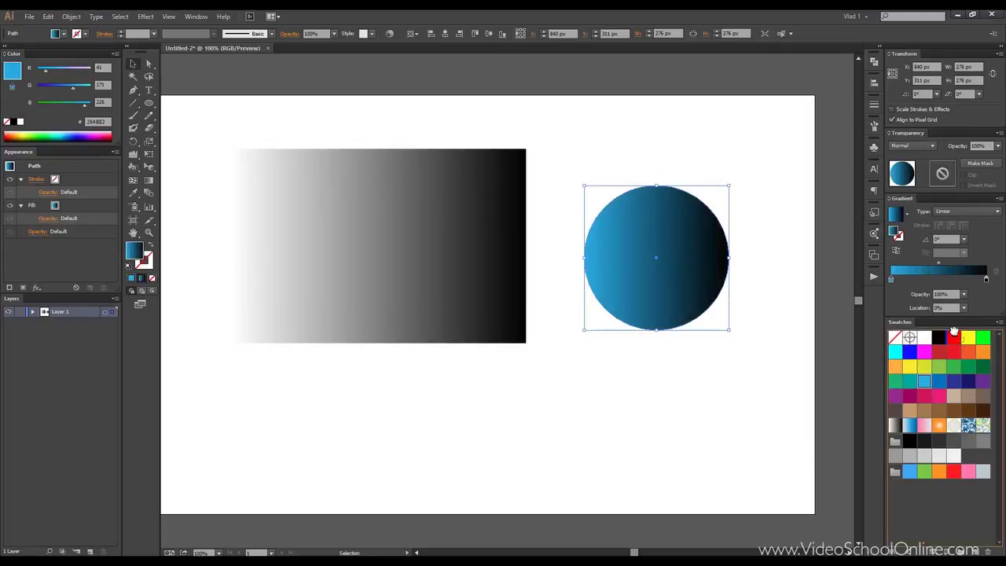
pyautogui.moveTo(953, 332); pyautogui.dragTo(985, 282)
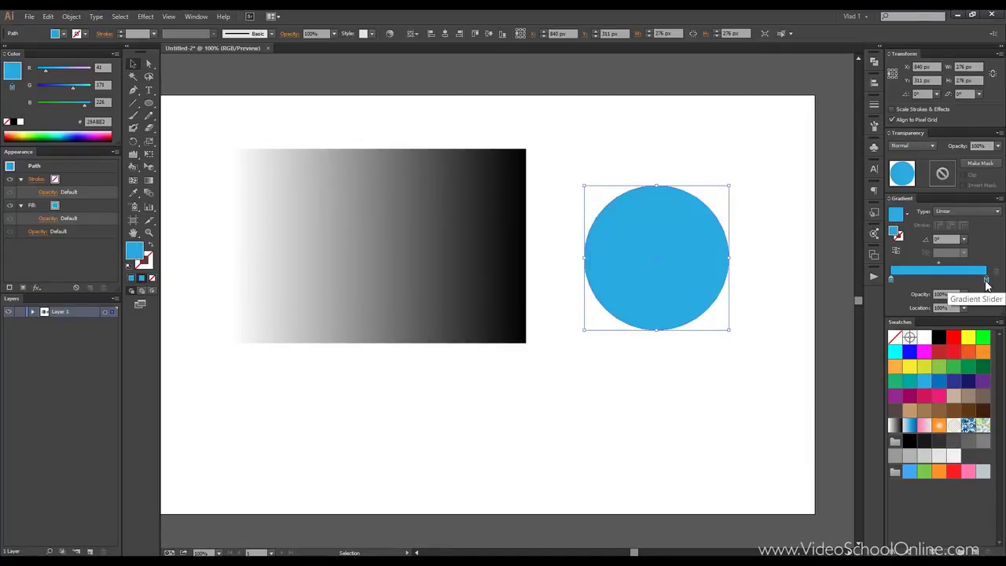
pyautogui.doubleClick(986, 281)
pyautogui.moveTo(905, 321); pyautogui.dragTo(942, 322)
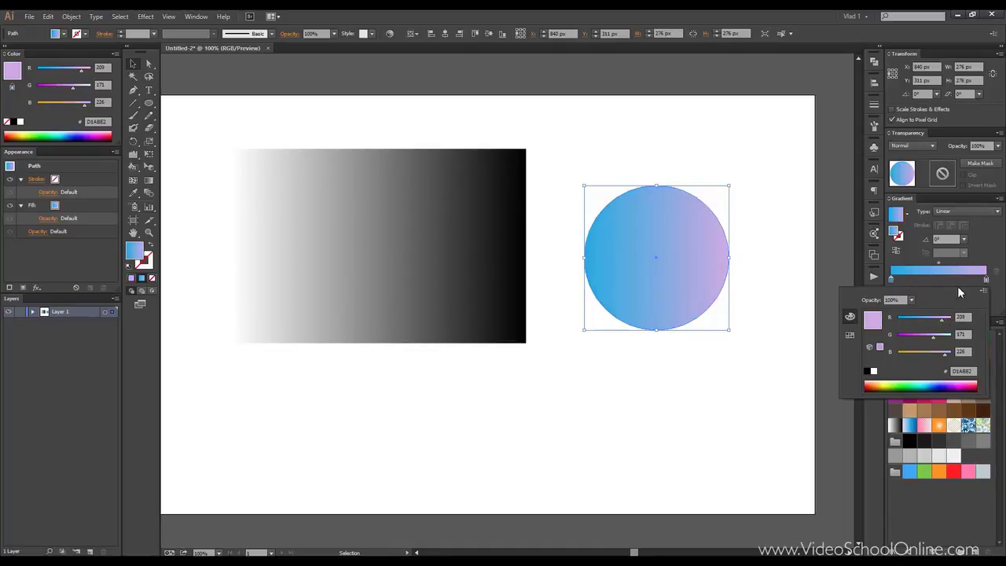
pyautogui.click(988, 248)
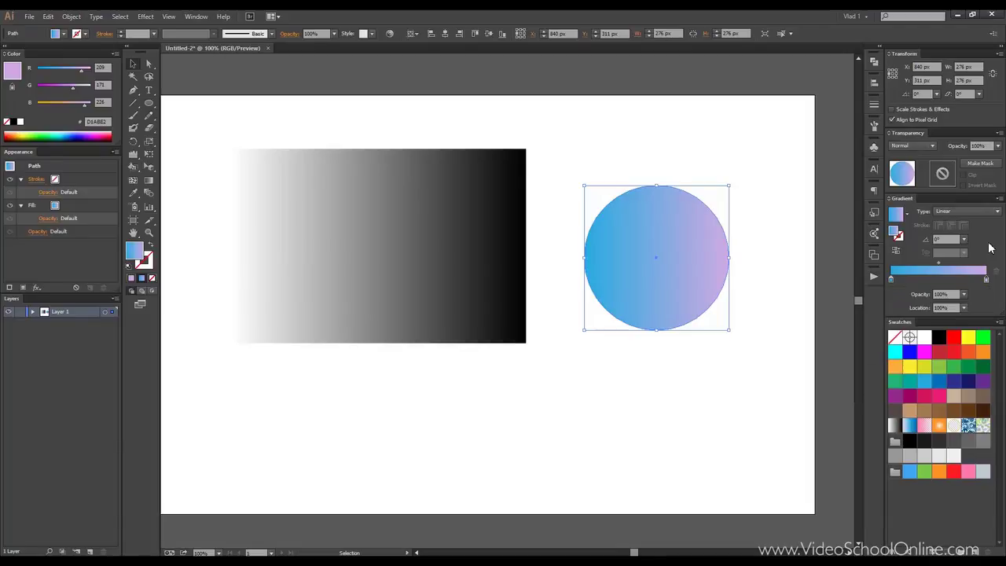
# Set the left gradient stop to dark blue from the swatches
pyautogui.doubleClick(890, 279)
pyautogui.click(849, 336)
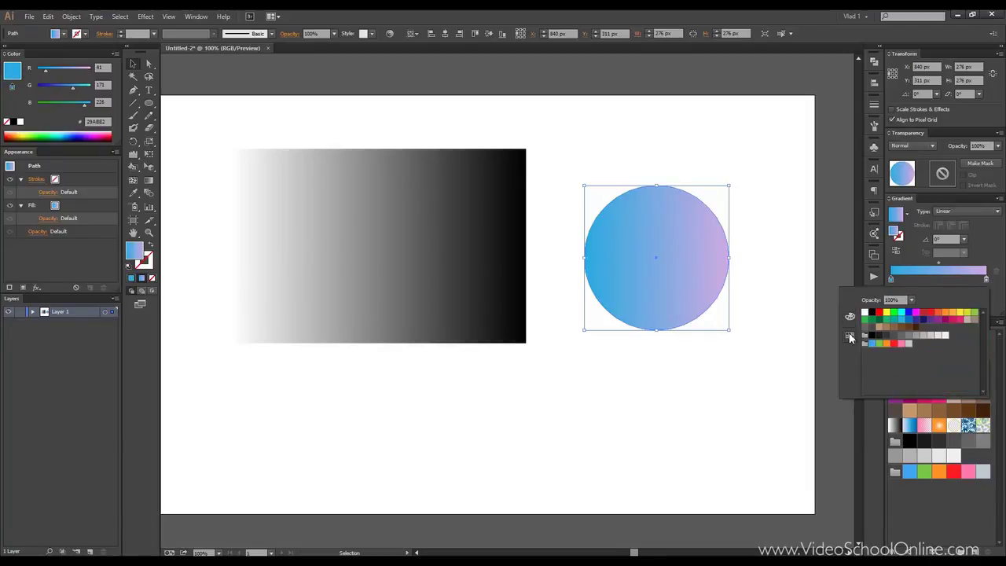
pyautogui.click(901, 326)
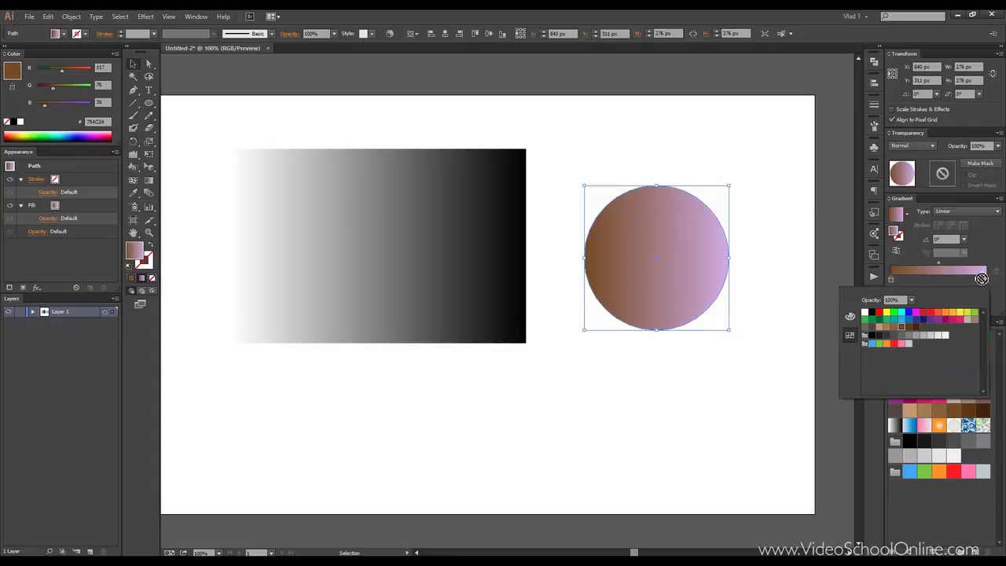
pyautogui.click(923, 325)
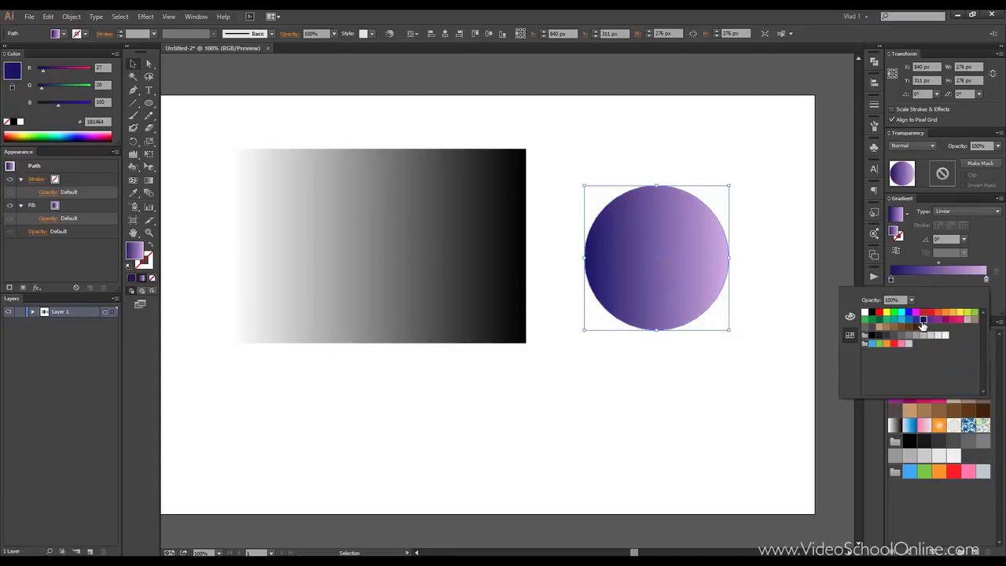
pyautogui.click(987, 243)
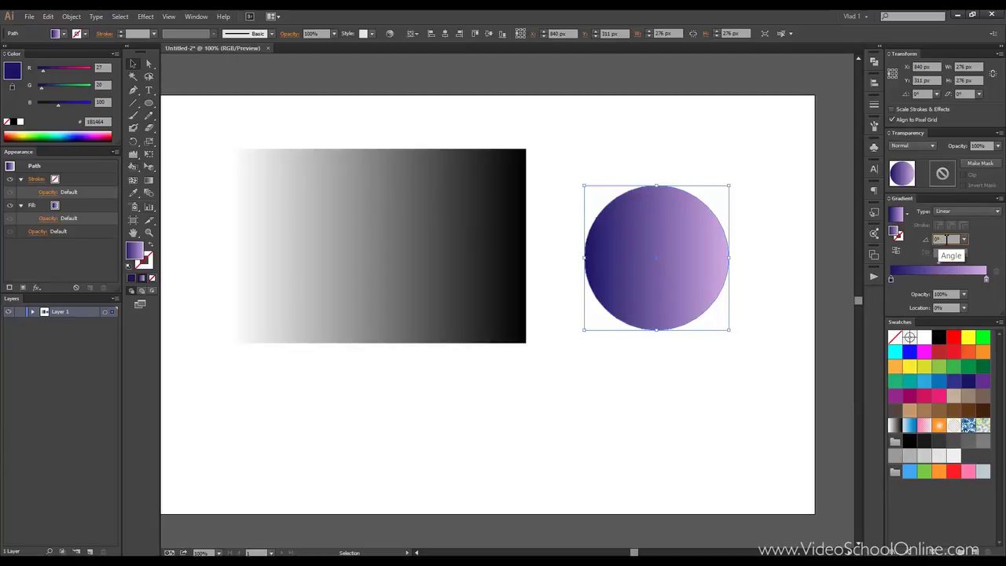
# Raise the gradient angle to vertical, keeping pale lilac at top and indigo at bottom
pyautogui.press('Up')
pyautogui.press('Up')
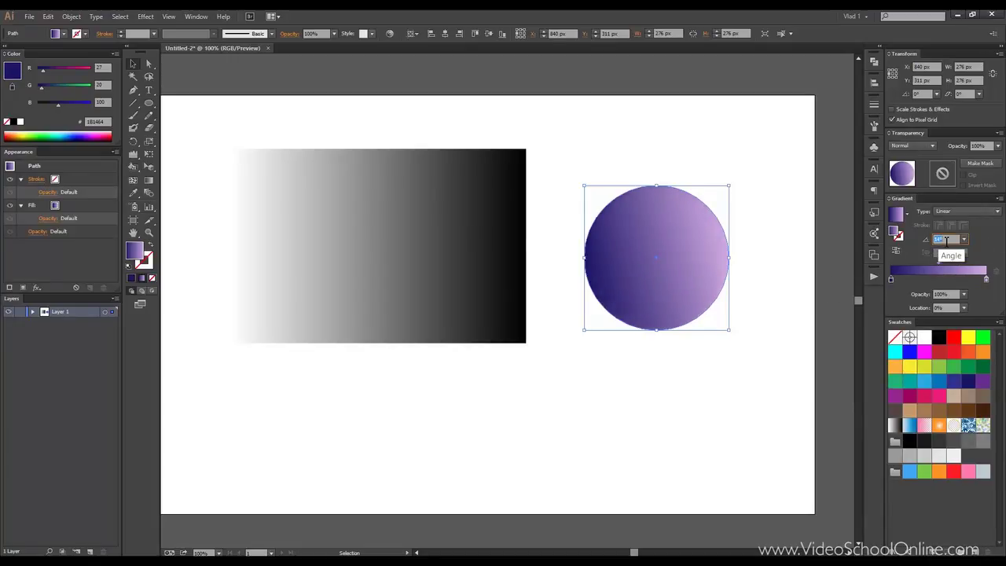
pyautogui.hotkey('shift', 'Up')
pyautogui.hotkey('shift', 'Up')
pyautogui.hotkey('shift', 'Up')
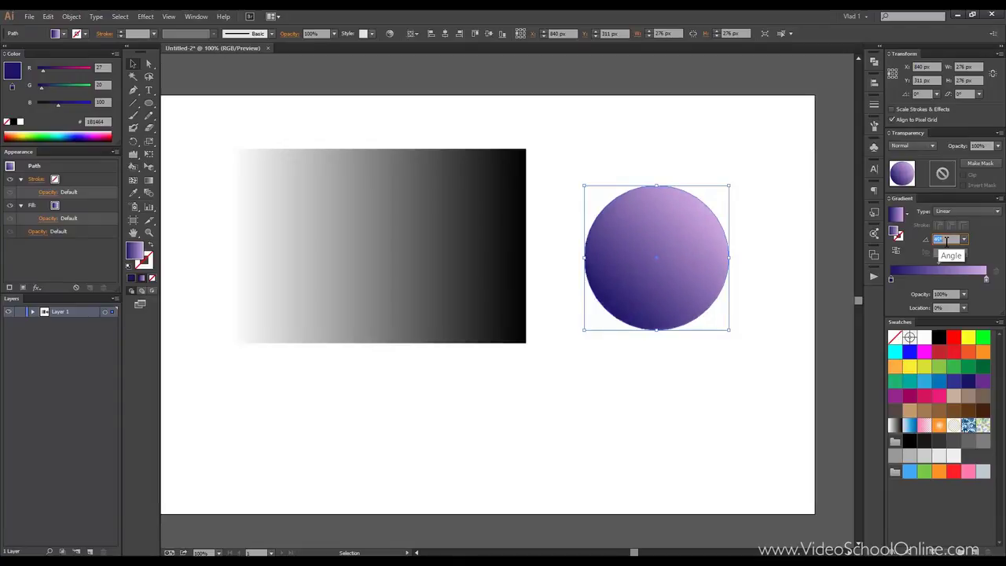
pyautogui.hotkey('shift', 'Up')
pyautogui.hotkey('shift', 'Up')
pyautogui.hotkey('shift', 'Up')
pyautogui.hotkey('shift', 'Up')
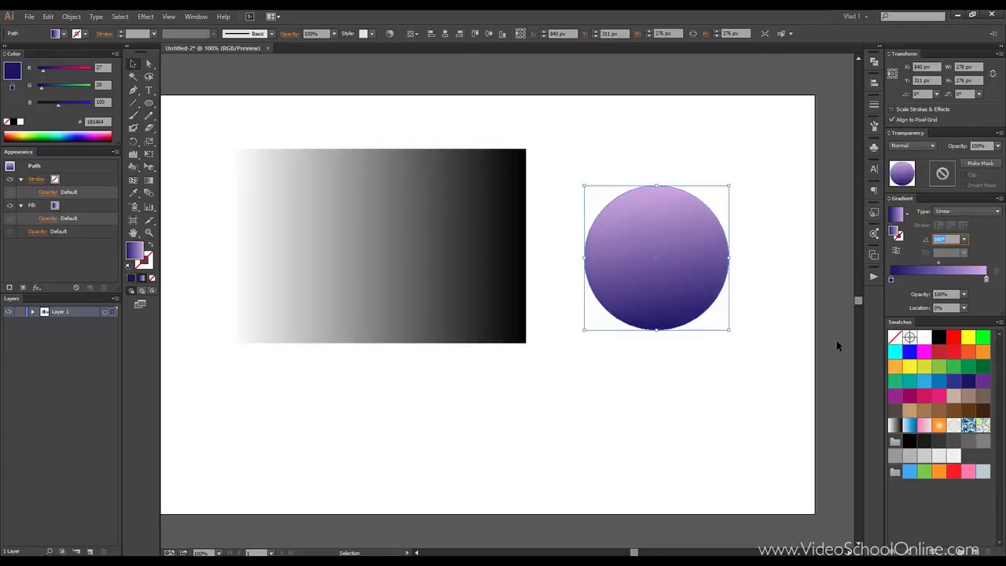
pyautogui.click(893, 257)
pyautogui.click(893, 257)
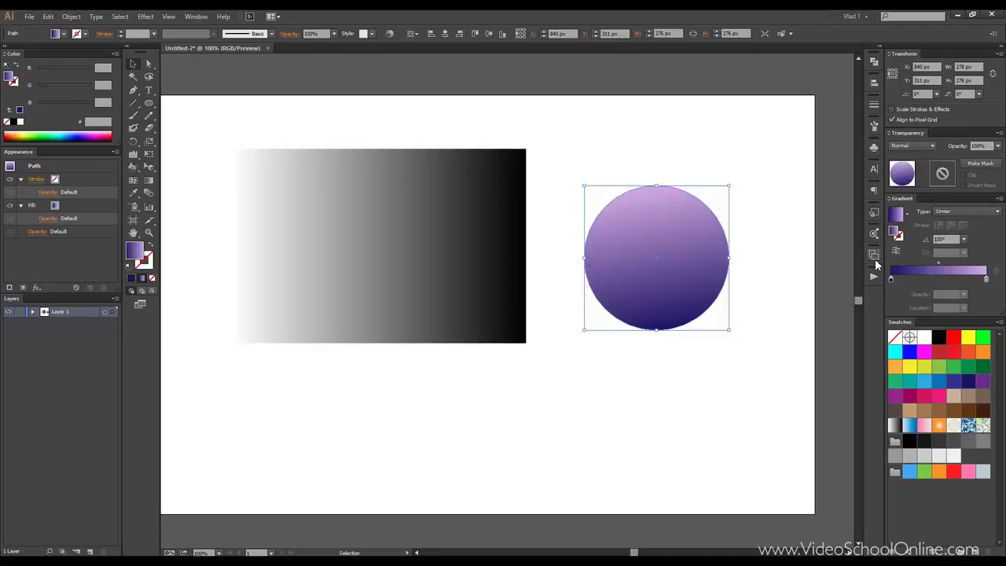
pyautogui.click(974, 212)
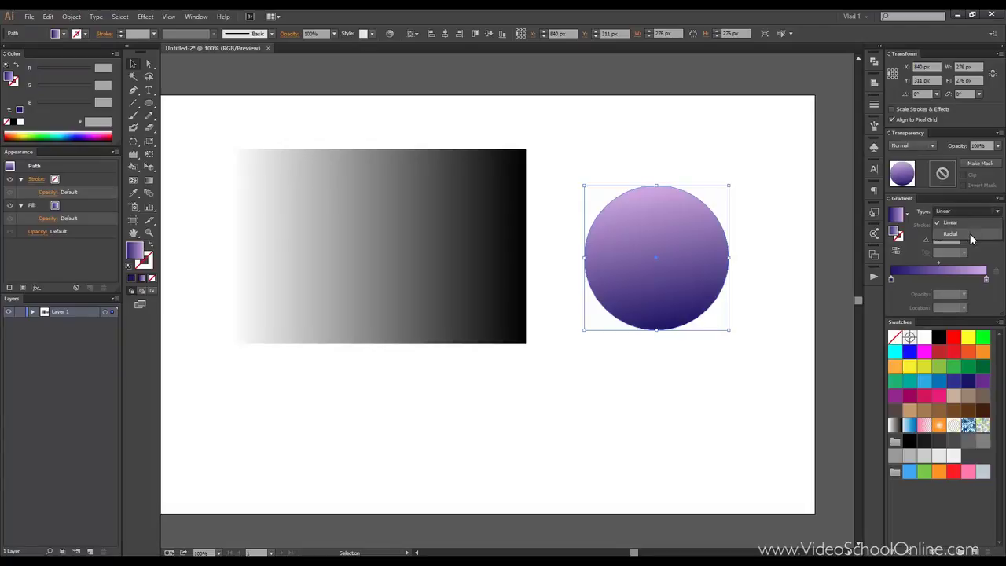
# Make the circle's gradient radial with a light centre and two blue stops
pyautogui.click(951, 234)
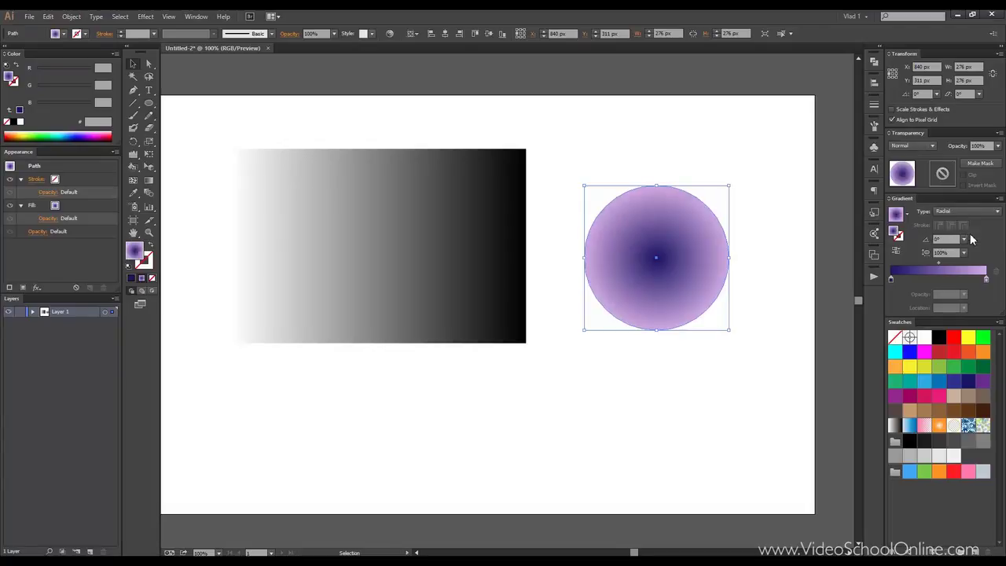
pyautogui.click(894, 251)
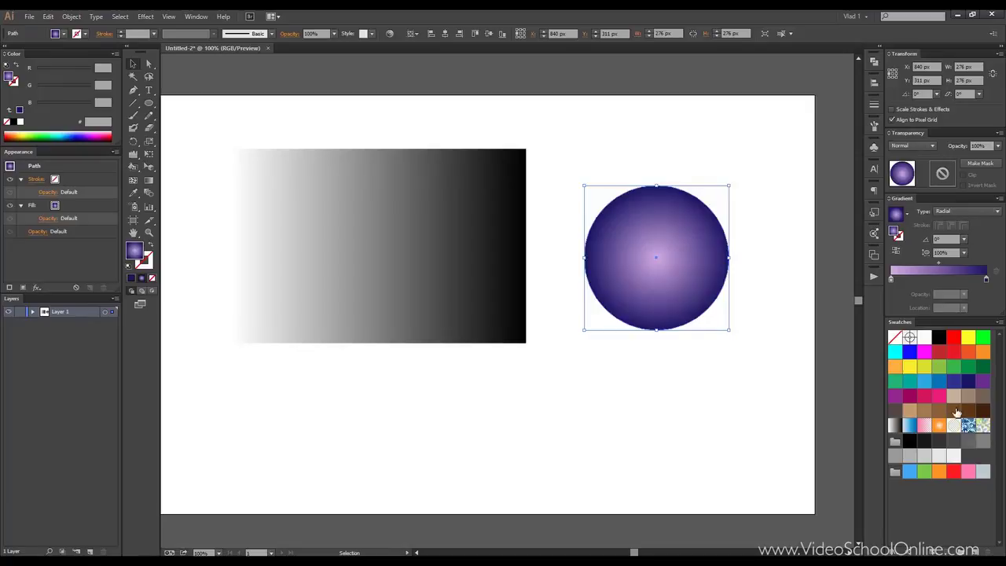
pyautogui.moveTo(939, 382); pyautogui.dragTo(983, 281)
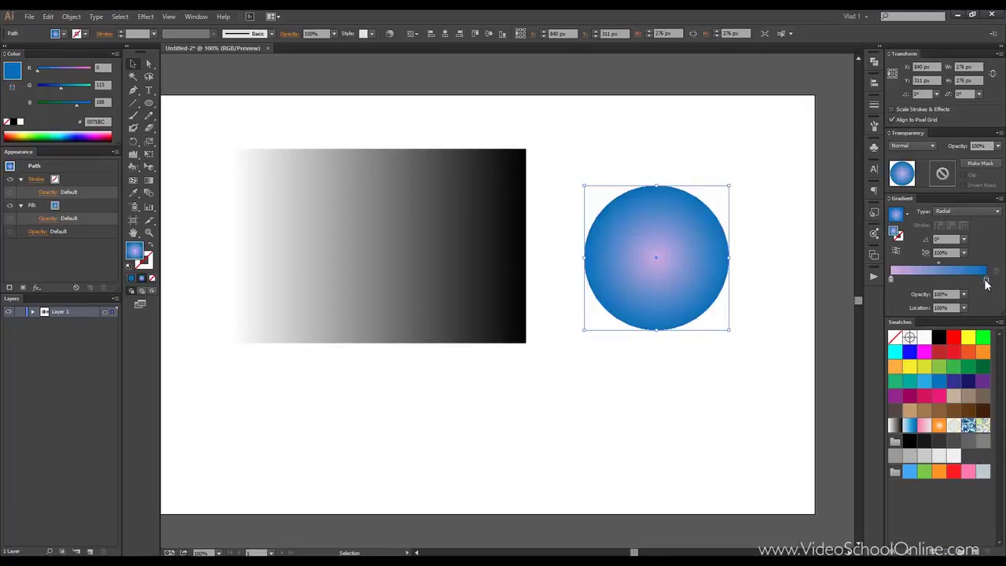
pyautogui.moveTo(924, 380); pyautogui.dragTo(892, 284)
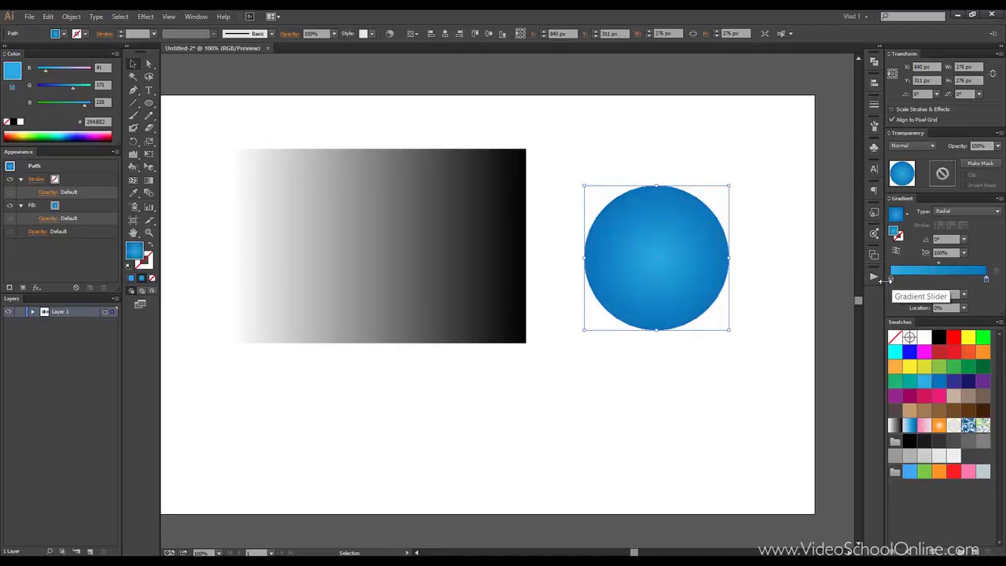
# Stretch the circle's radial gradient to a 200% aspect ratio
pyautogui.click(788, 240)
pyautogui.click(668, 237)
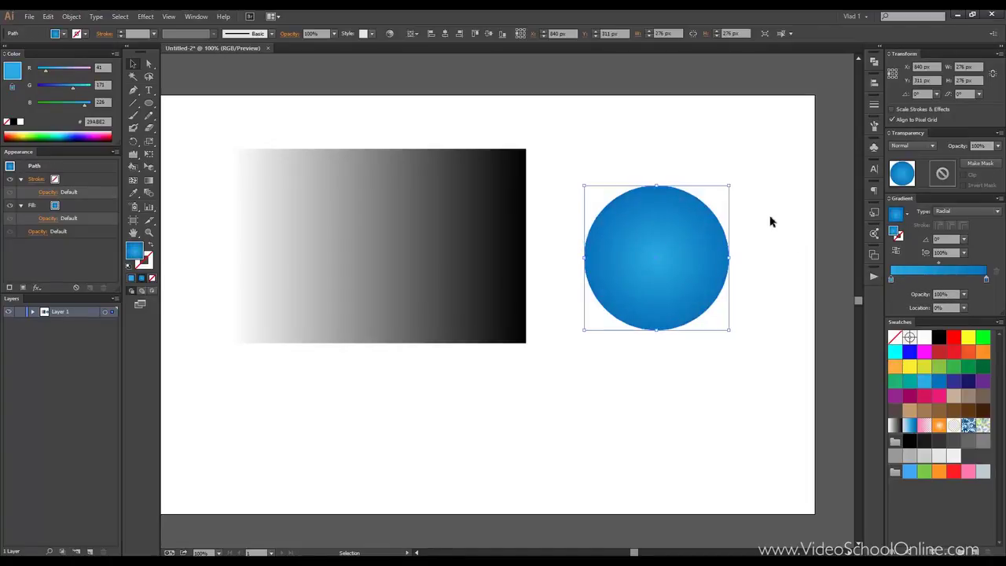
pyautogui.click(964, 253)
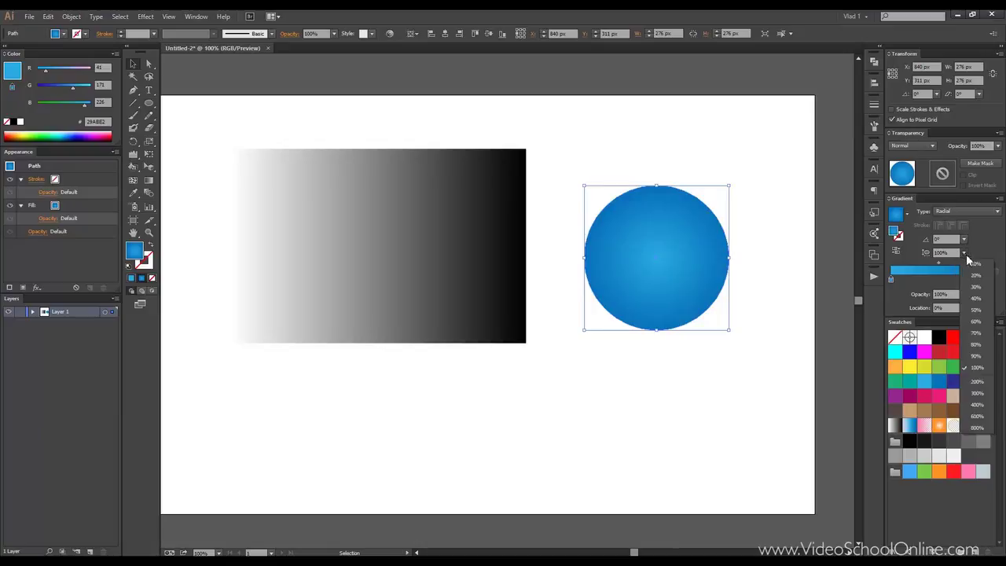
pyautogui.click(982, 382)
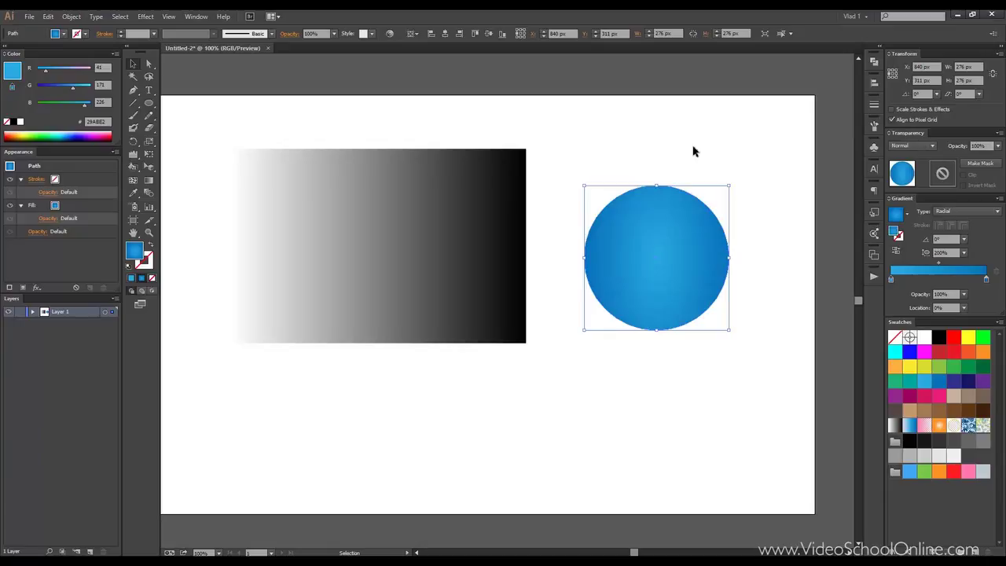
# Reset the radial gradient to 100%, then stretch and rotate it to −71° at 165.4%
pyautogui.press('g')
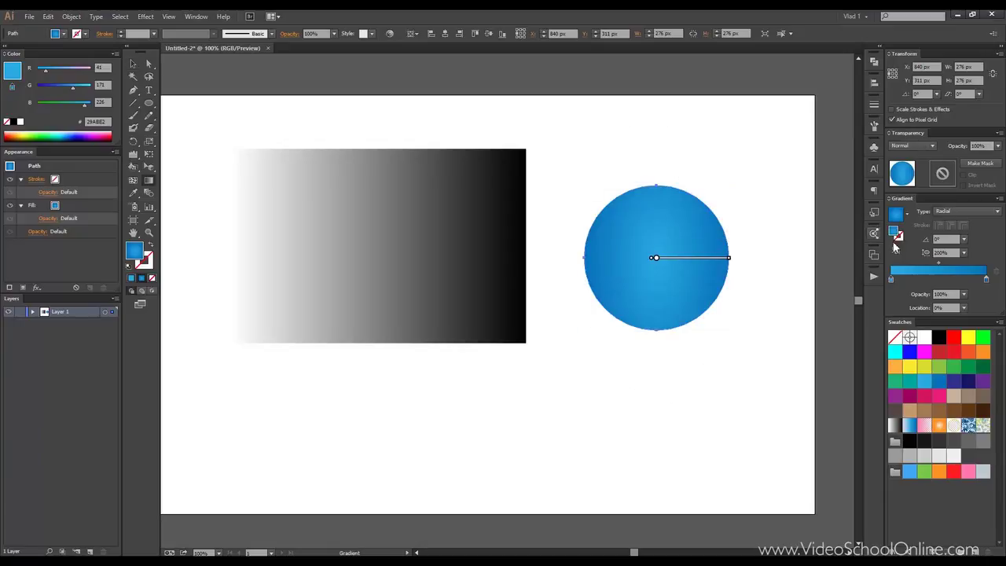
pyautogui.click(964, 253)
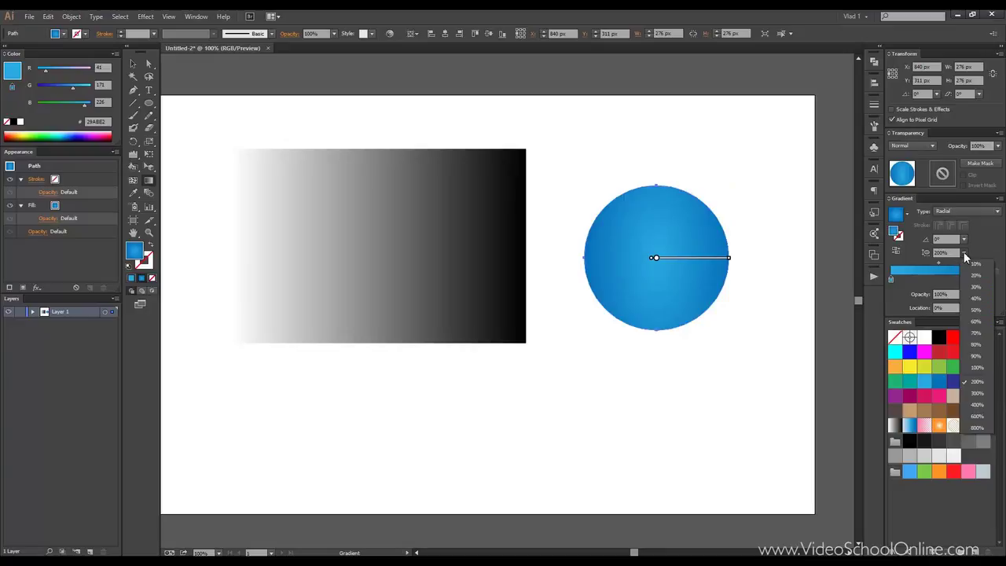
pyautogui.click(976, 366)
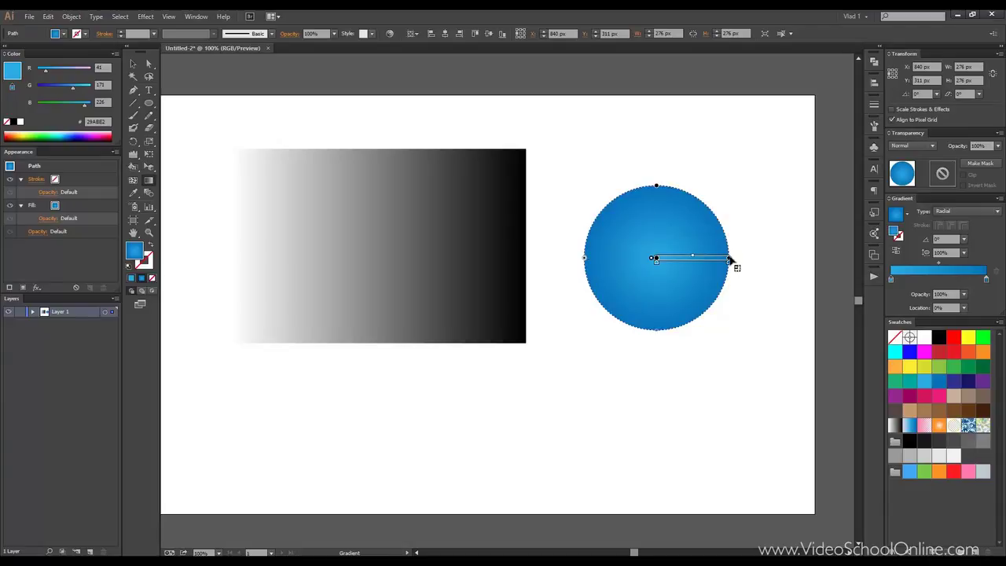
pyautogui.moveTo(730, 258); pyautogui.dragTo(767, 259)
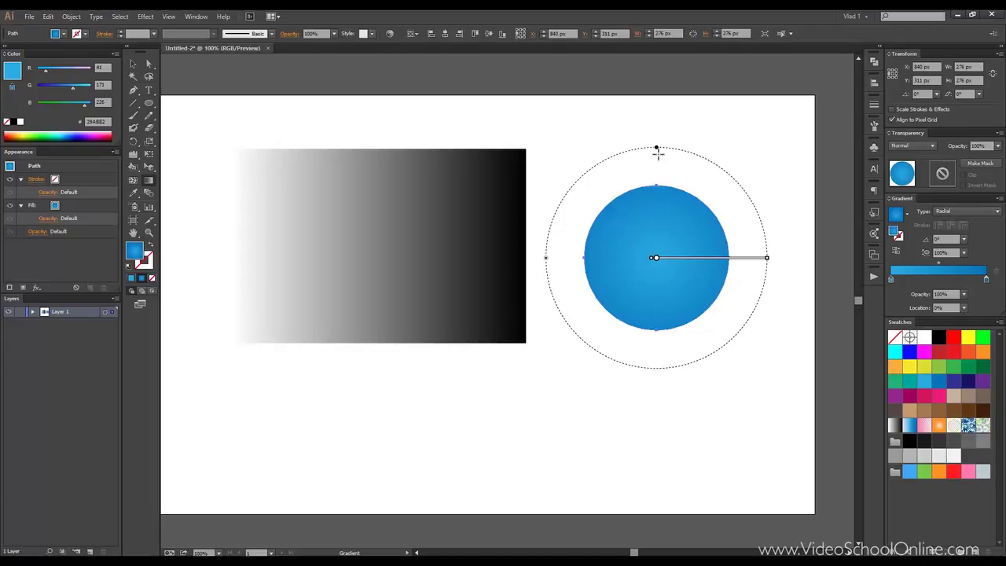
pyautogui.moveTo(656, 150); pyautogui.dragTo(656, 75)
pyautogui.moveTo(546, 257)
pyautogui.mouseDown()
pyautogui.moveTo(508, 261)
pyautogui.moveTo(547, 260)
pyautogui.mouseUp()
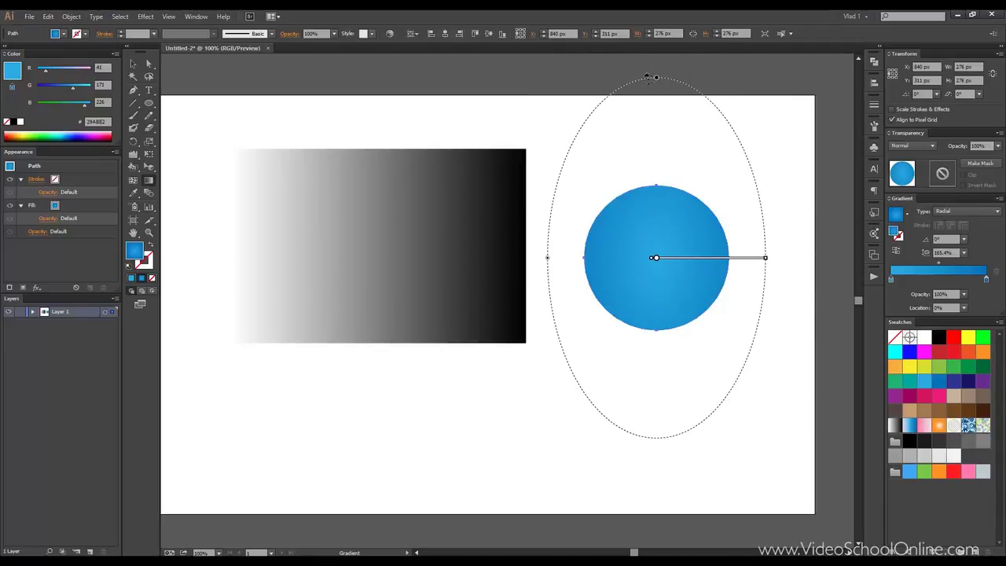
pyautogui.moveTo(651, 75); pyautogui.dragTo(813, 196)
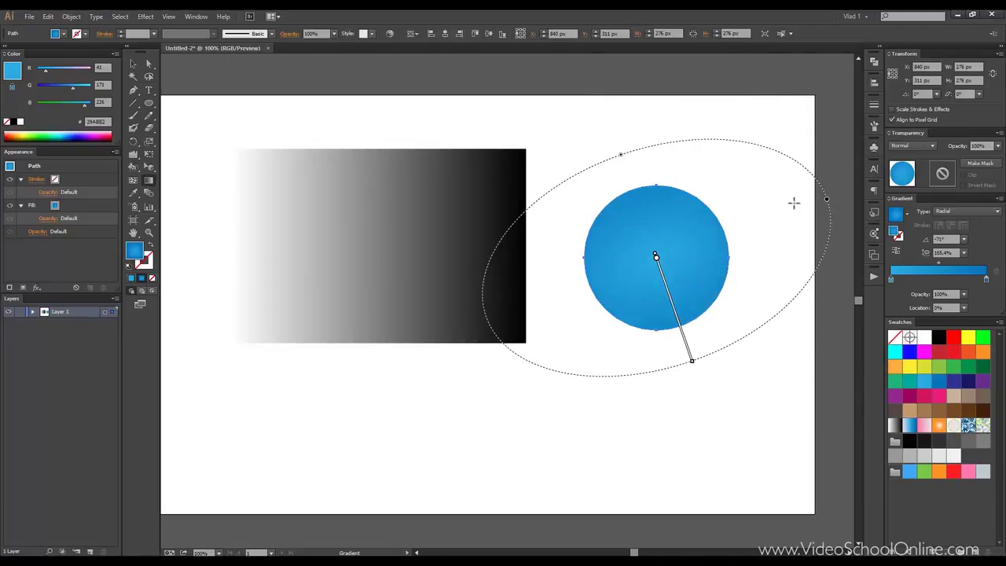
pyautogui.moveTo(692, 360); pyautogui.dragTo(682, 336)
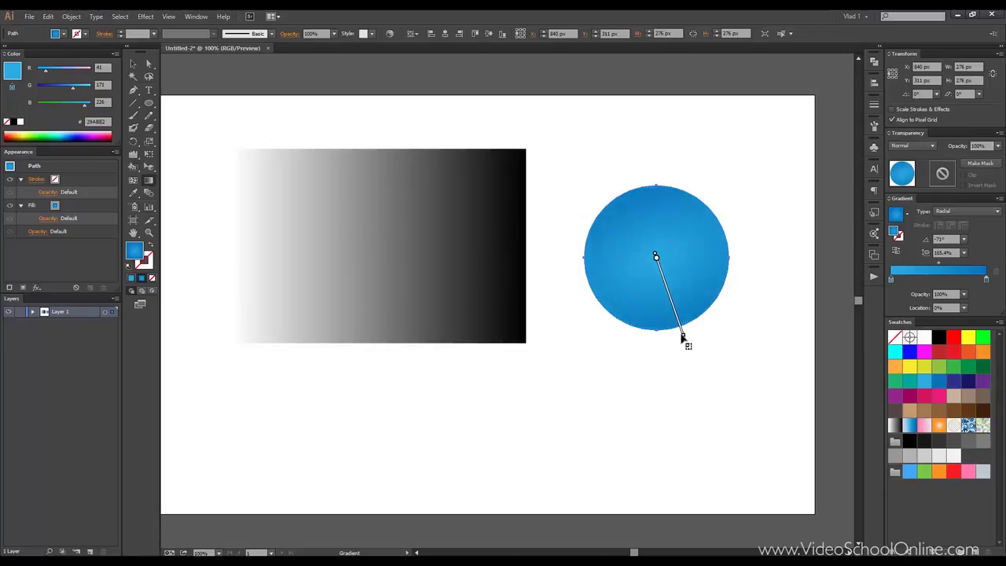
pyautogui.moveTo(628, 184); pyautogui.dragTo(639, 207)
# Reselect the circle and widen the radial gradient's light centre on canvas
pyautogui.click(133, 64)
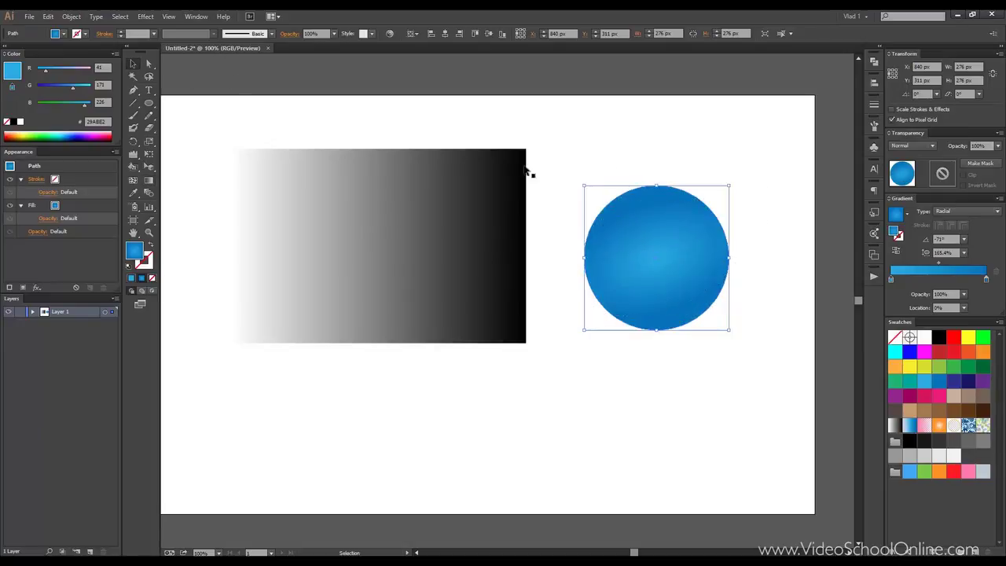
pyautogui.click(618, 168)
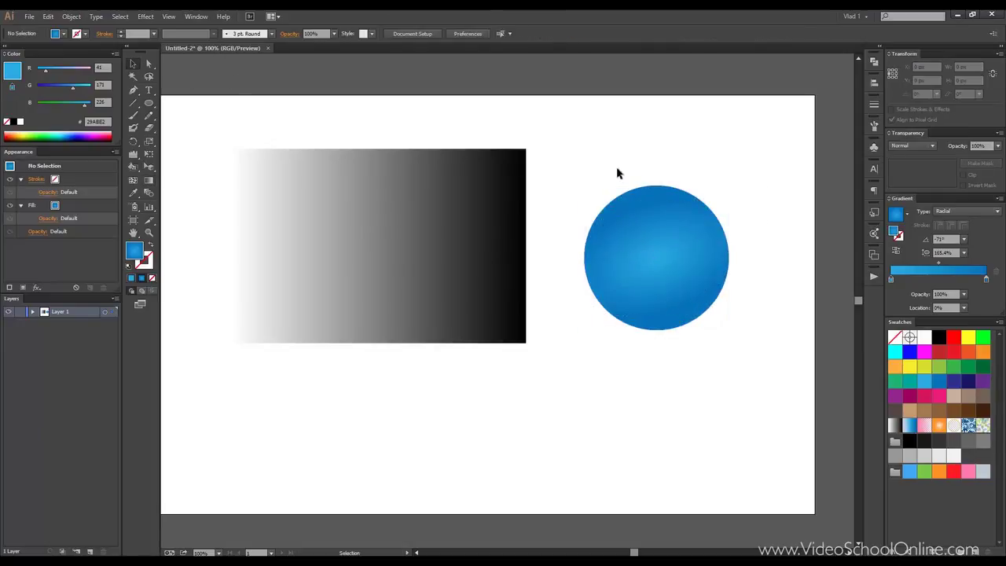
pyautogui.click(642, 255)
pyautogui.press('g')
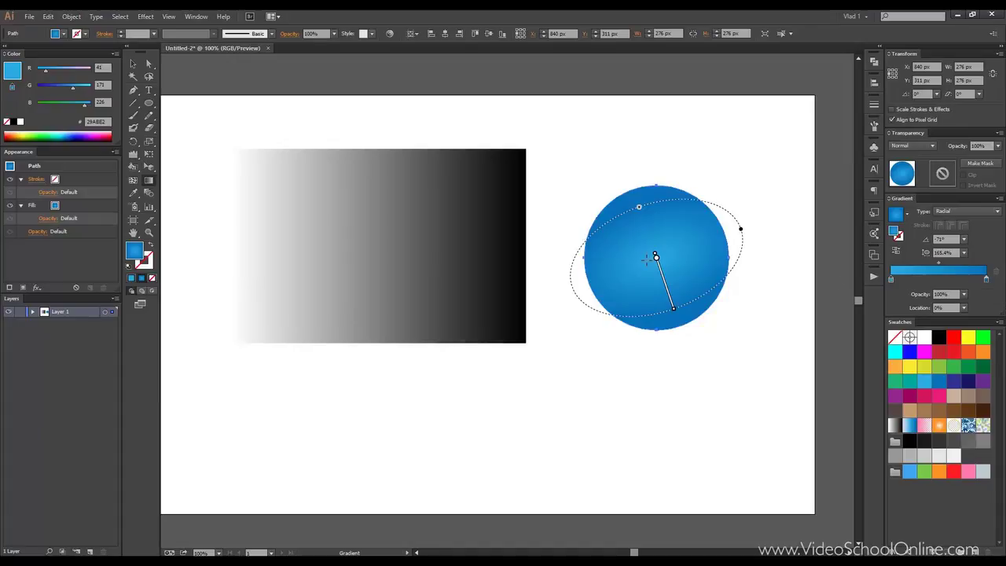
pyautogui.moveTo(658, 264)
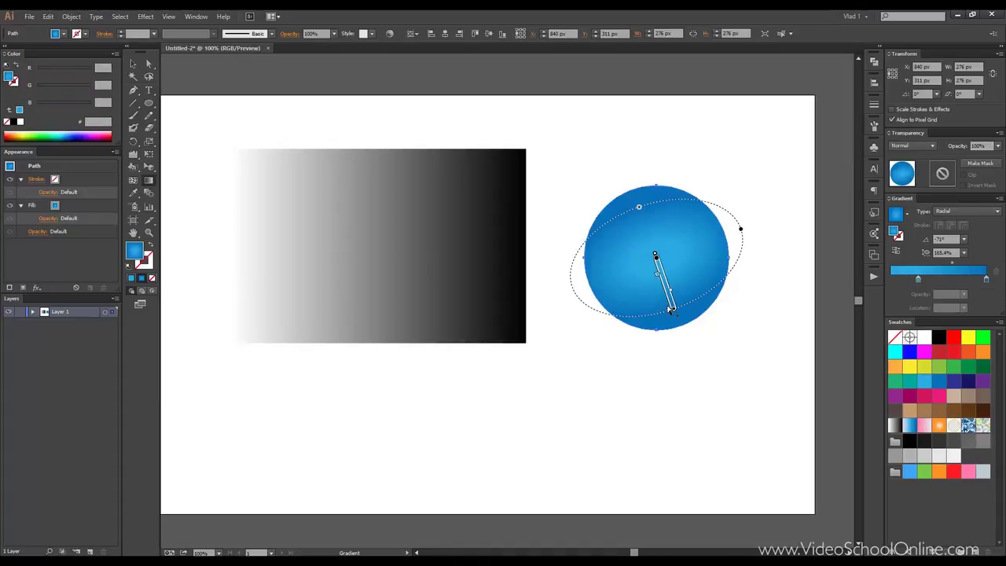
pyautogui.moveTo(657, 260); pyautogui.dragTo(662, 280)
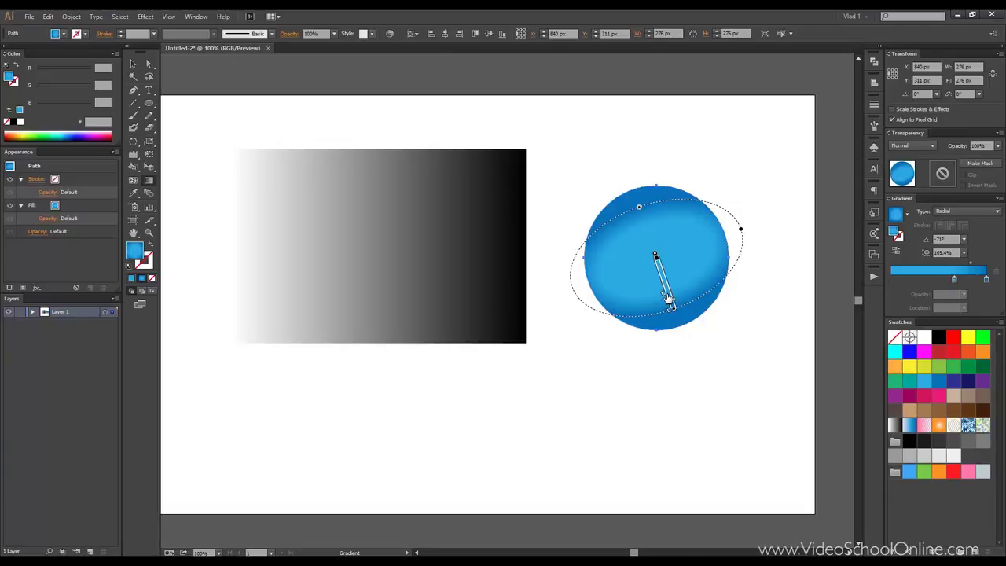
pyautogui.moveTo(666, 291)
pyautogui.moveTo(666, 297); pyautogui.dragTo(663, 280)
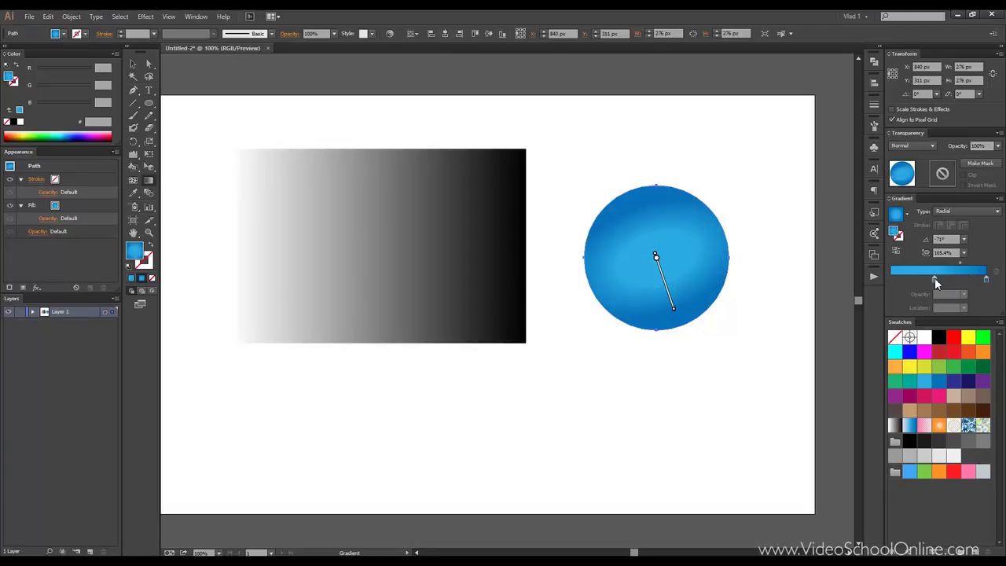
# Make the light blue gradient stop 30% opaque
pyautogui.click(934, 279)
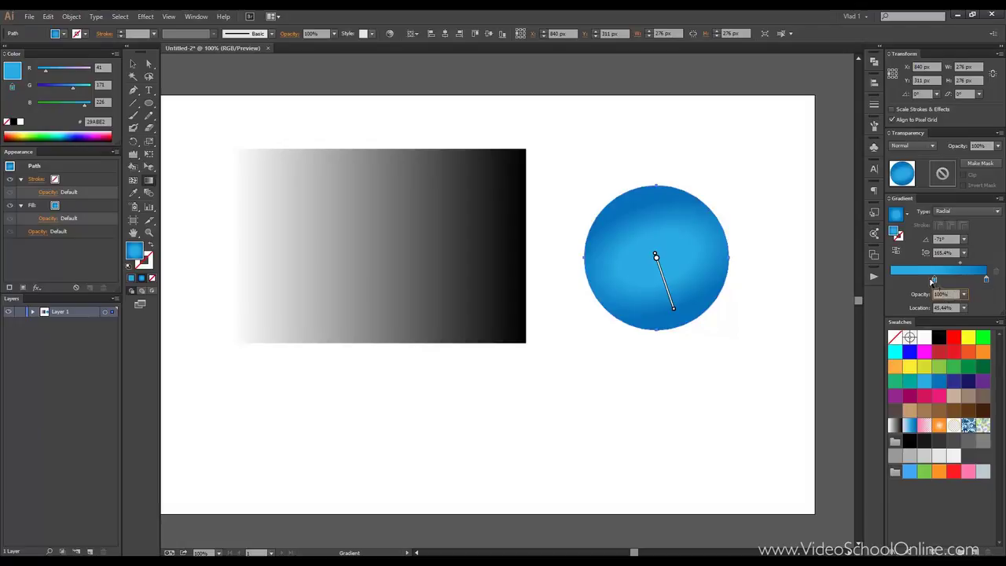
pyautogui.click(963, 294)
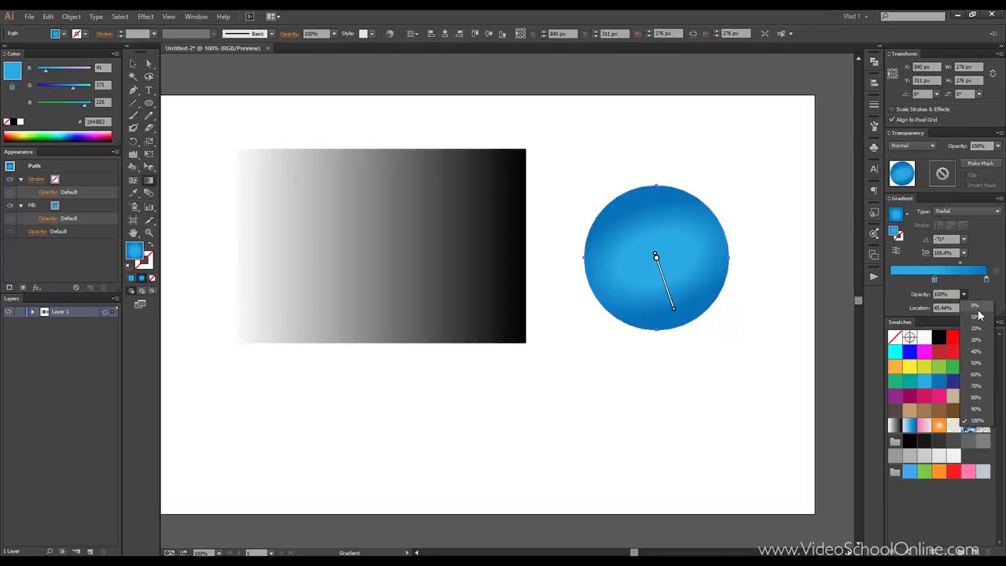
pyautogui.click(974, 340)
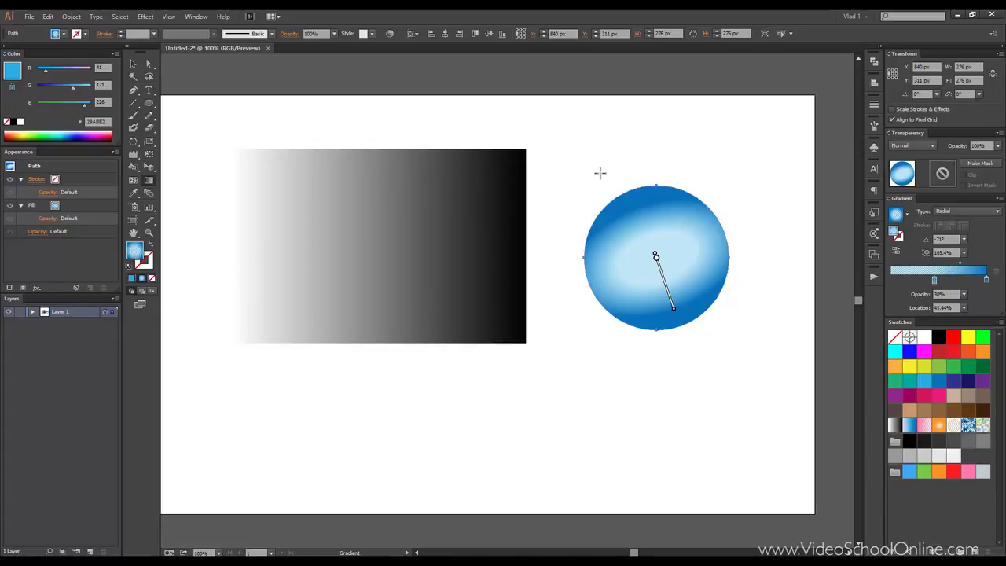
# Move the gradient midpoint to 15% location to tighten the bright centre
pyautogui.moveTo(660, 236)
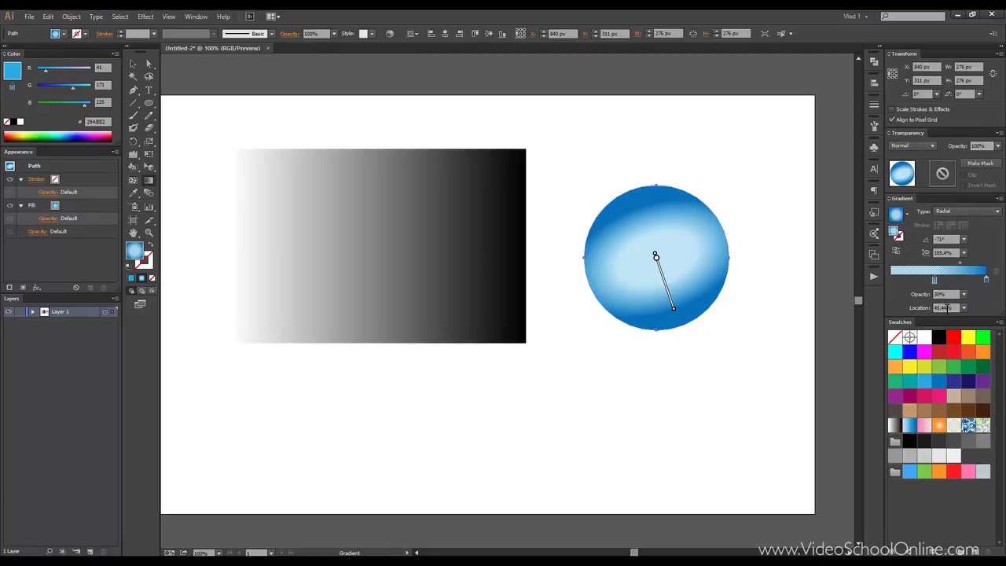
pyautogui.moveTo(956, 307); pyautogui.dragTo(922, 280)
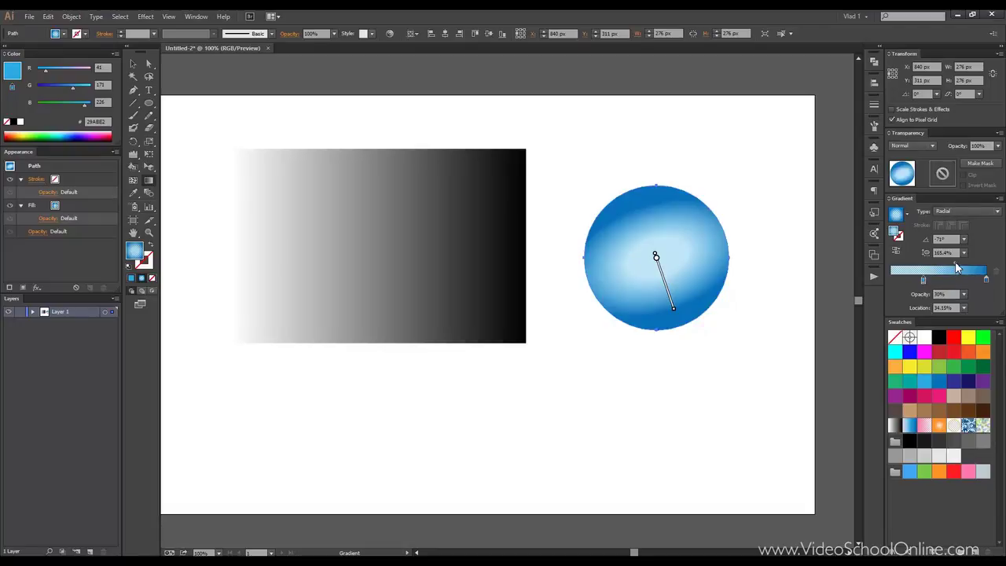
pyautogui.moveTo(956, 266); pyautogui.dragTo(920, 271)
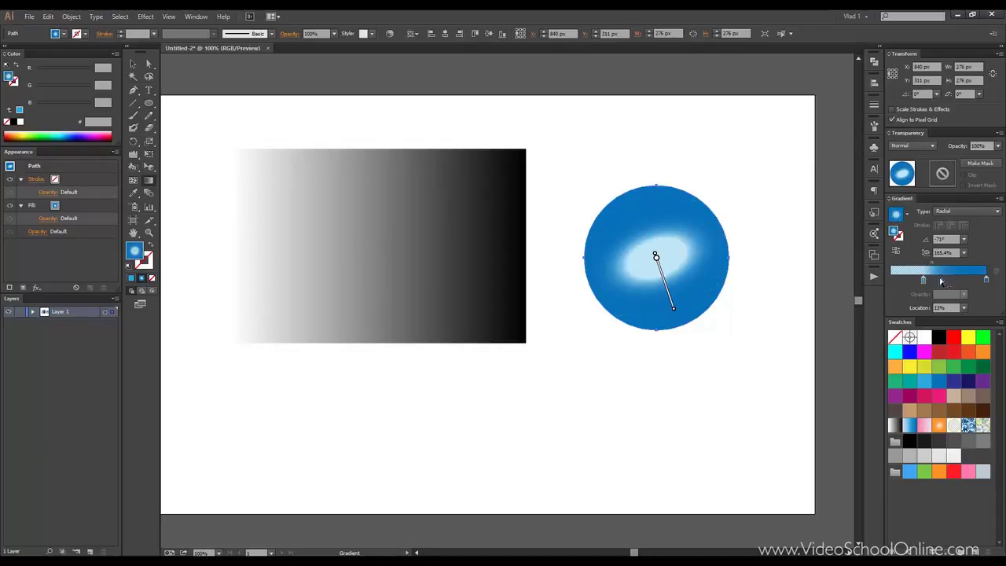
# Add two extra gradient stops, then remove both, leaving the original two stops
pyautogui.click(951, 280)
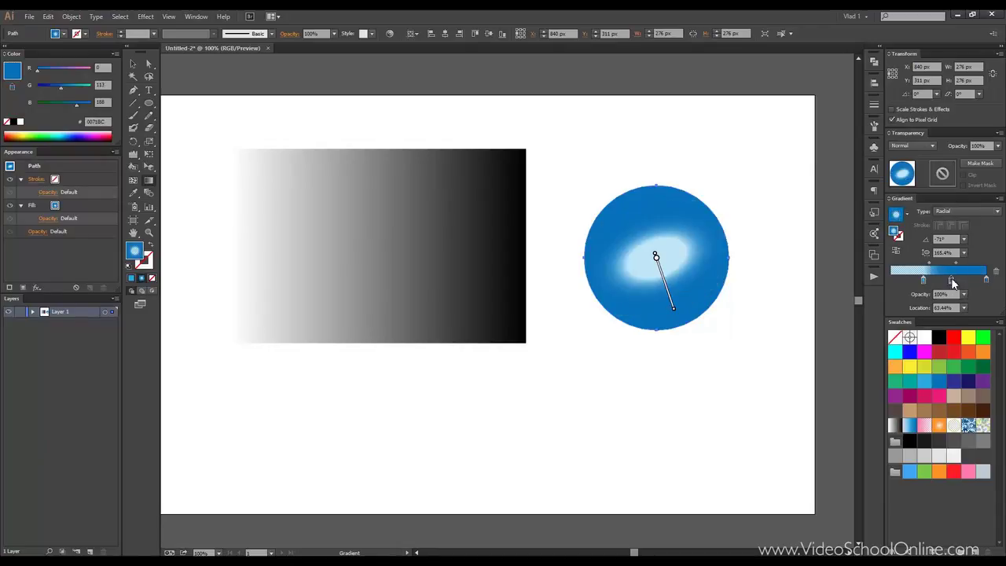
pyautogui.moveTo(953, 282)
pyautogui.mouseDown()
pyautogui.moveTo(969, 283)
pyautogui.moveTo(948, 283)
pyautogui.mouseUp()
pyautogui.click(908, 282)
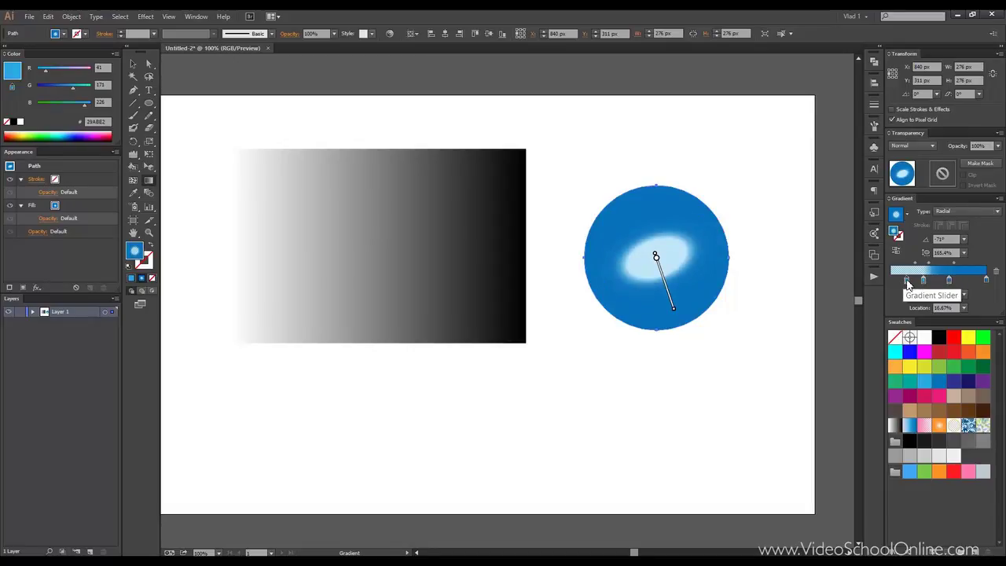
pyautogui.moveTo(907, 282); pyautogui.dragTo(909, 327)
pyautogui.click(949, 281)
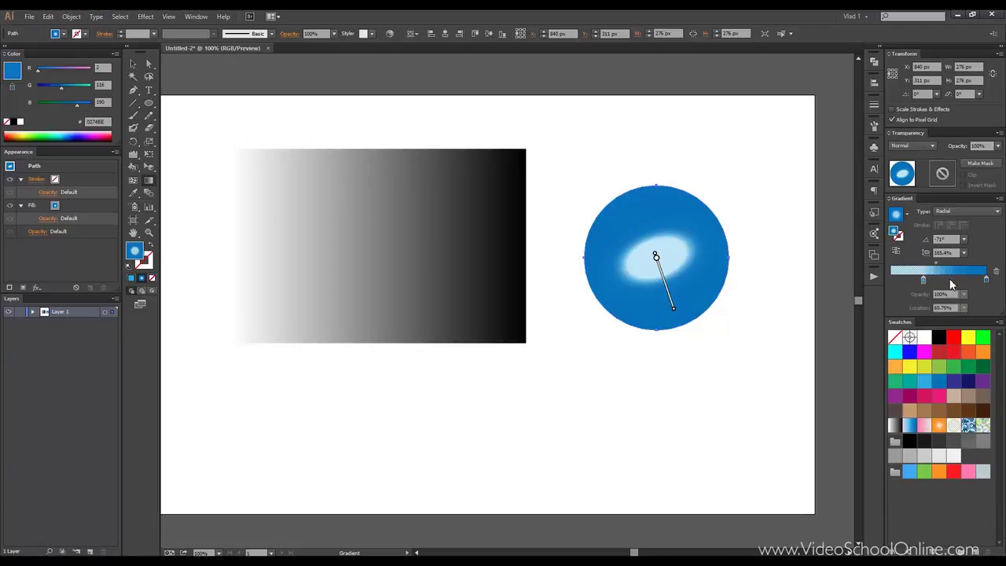
pyautogui.click(925, 281)
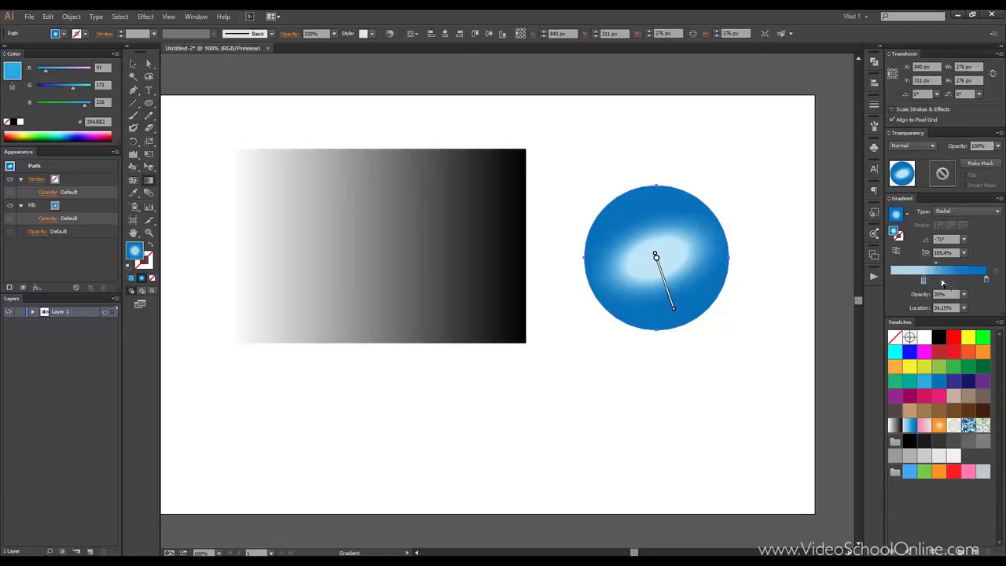
pyautogui.click(947, 280)
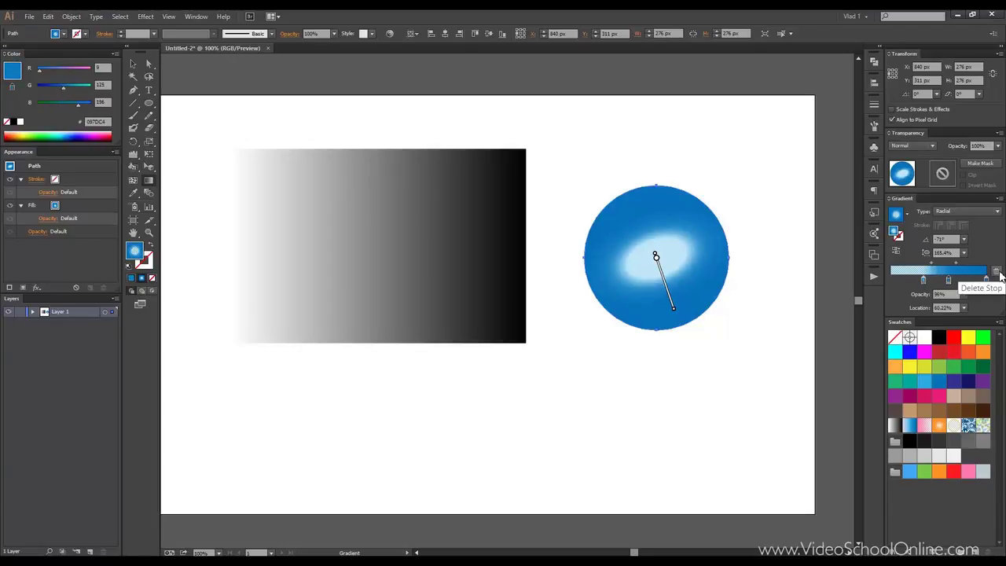
pyautogui.click(996, 272)
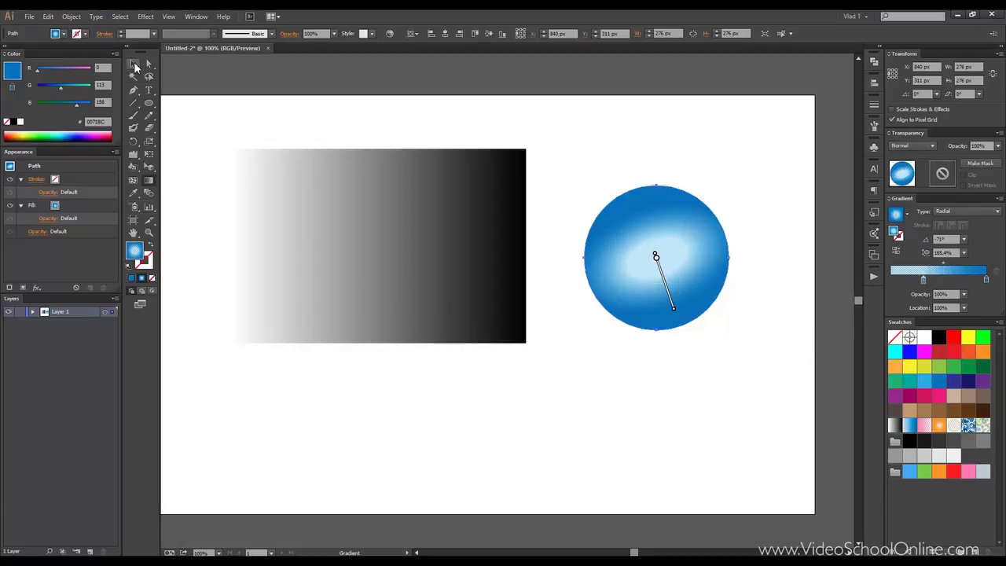
# Delete the blue circle and swap the rectangle's fill and stroke, leaving it unfilled
pyautogui.click(134, 66)
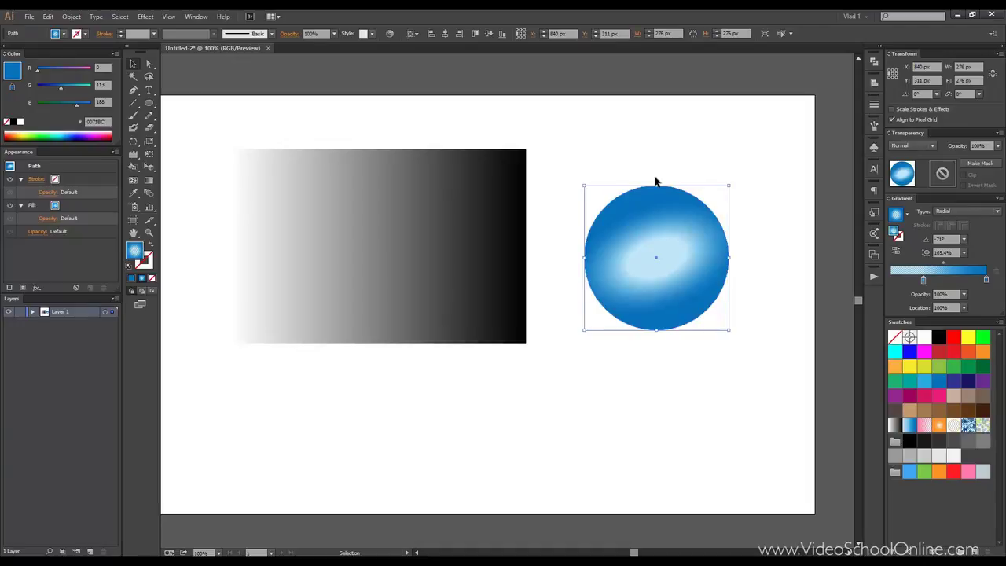
pyautogui.press('Delete')
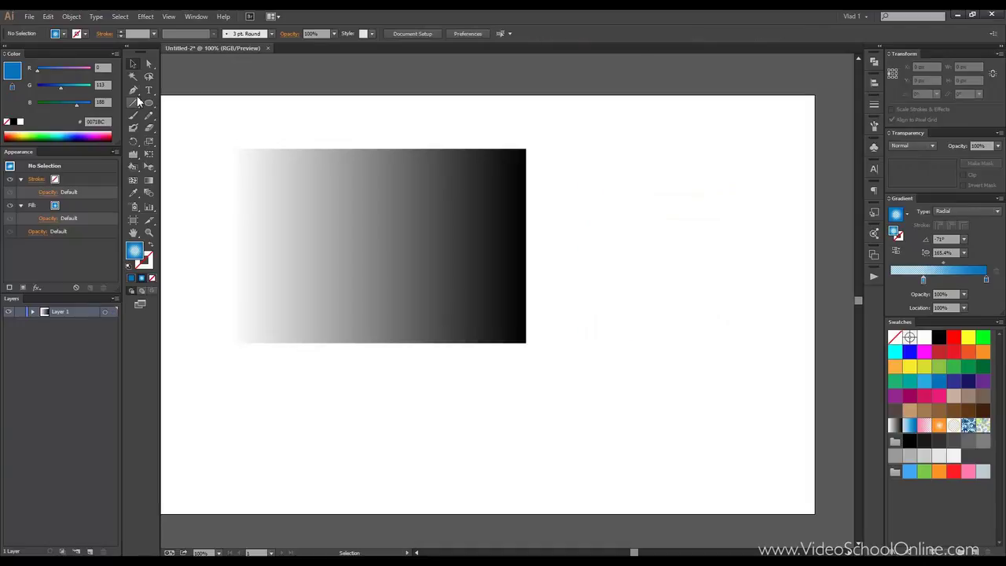
pyautogui.click(337, 185)
pyautogui.click(150, 248)
# Give the rectangle's stroke a white-to-black linear gradient
pyautogui.moveTo(246, 128); pyautogui.dragTo(571, 226)
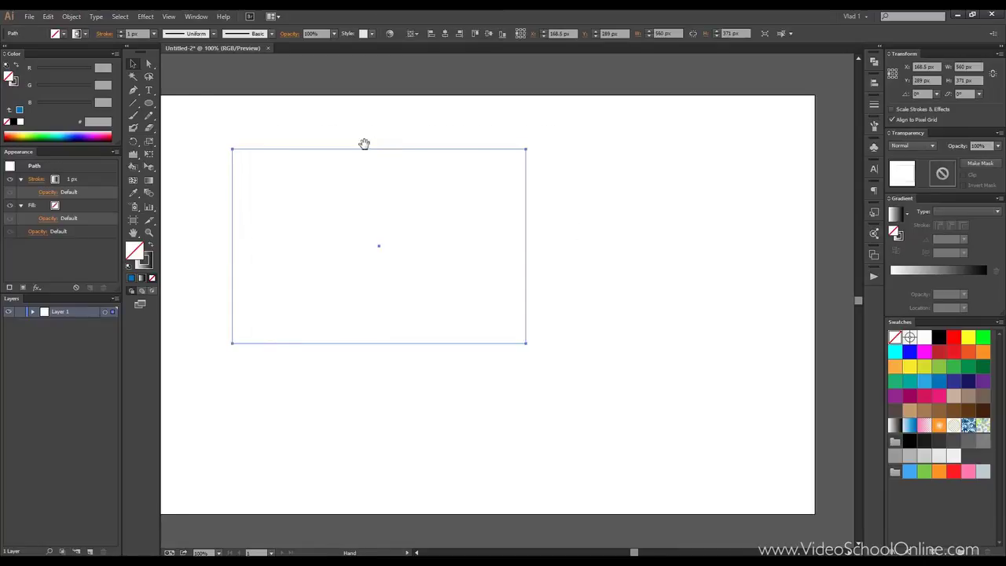
pyautogui.moveTo(364, 144); pyautogui.dragTo(427, 143)
pyautogui.scroll(1, 539, 148)
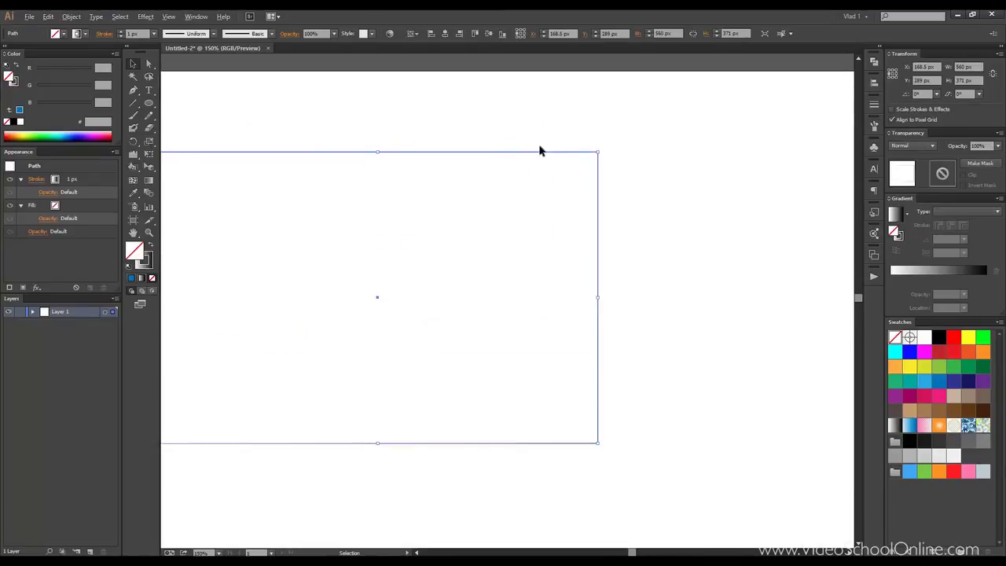
pyautogui.scroll(1, 465, 146)
pyautogui.scroll(-1, 464, 146)
pyautogui.moveTo(464, 147); pyautogui.dragTo(506, 137)
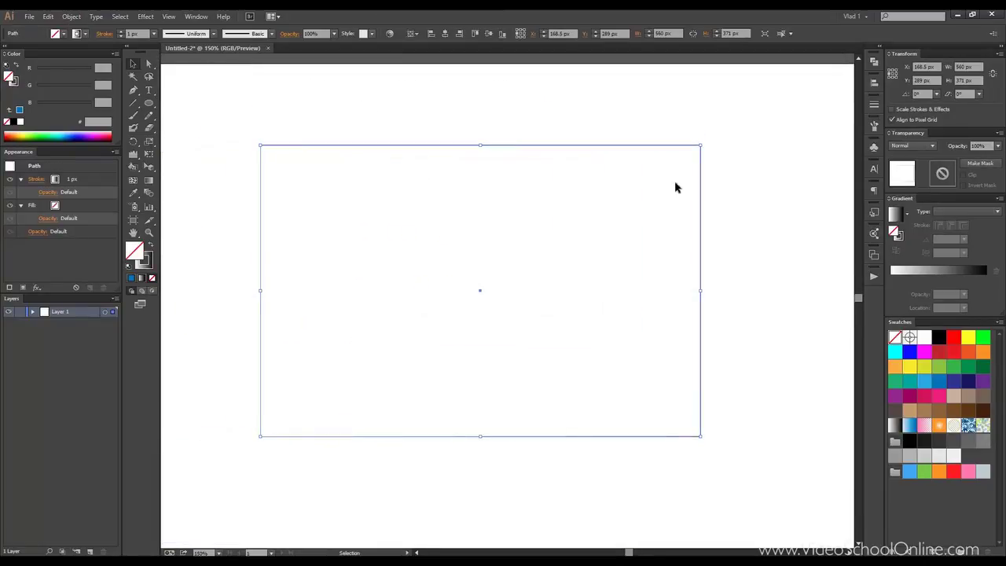
pyautogui.click(901, 234)
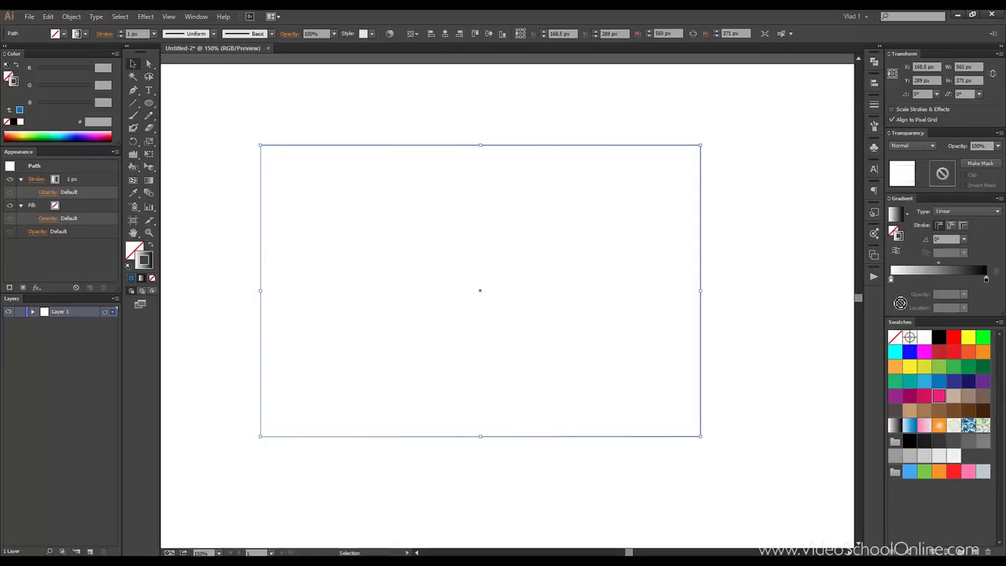
# Set the stroke gradient's left stop to pink and right stop to crimson red
pyautogui.moveTo(938, 396); pyautogui.dragTo(891, 283)
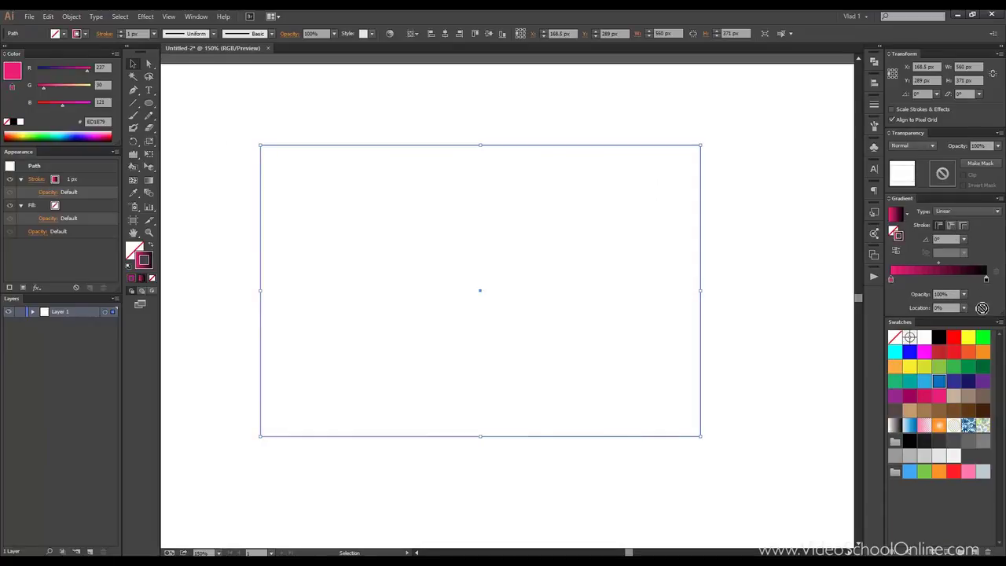
pyautogui.moveTo(909, 395); pyautogui.dragTo(987, 281)
pyautogui.click(783, 189)
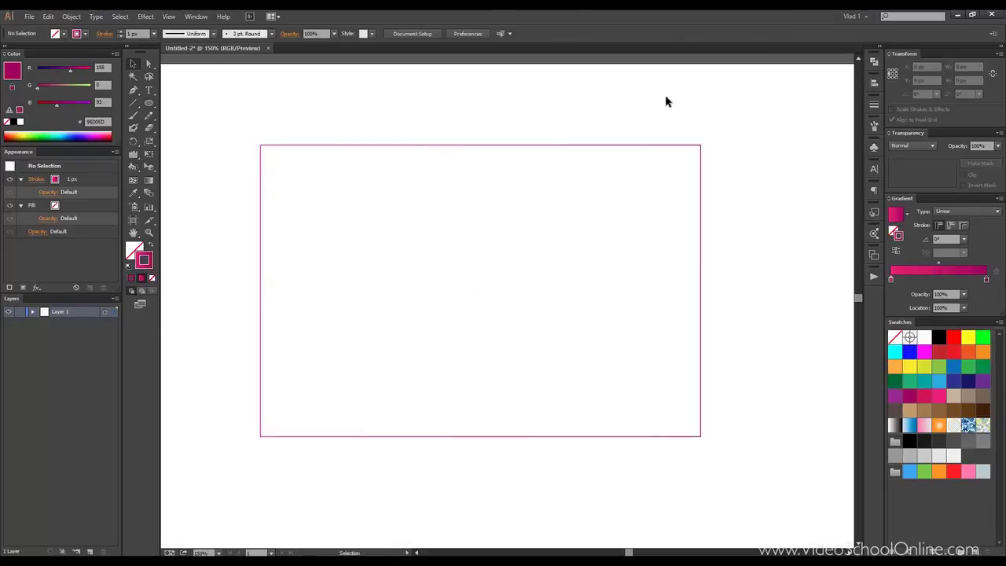
pyautogui.moveTo(663, 97); pyautogui.dragTo(737, 235)
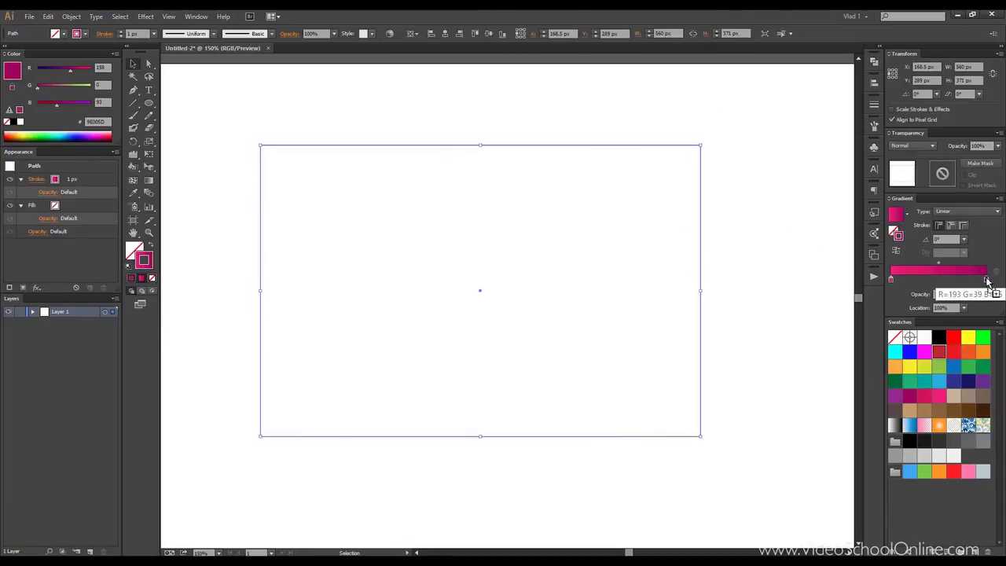
pyautogui.click(794, 186)
pyautogui.moveTo(635, 103); pyautogui.dragTo(817, 287)
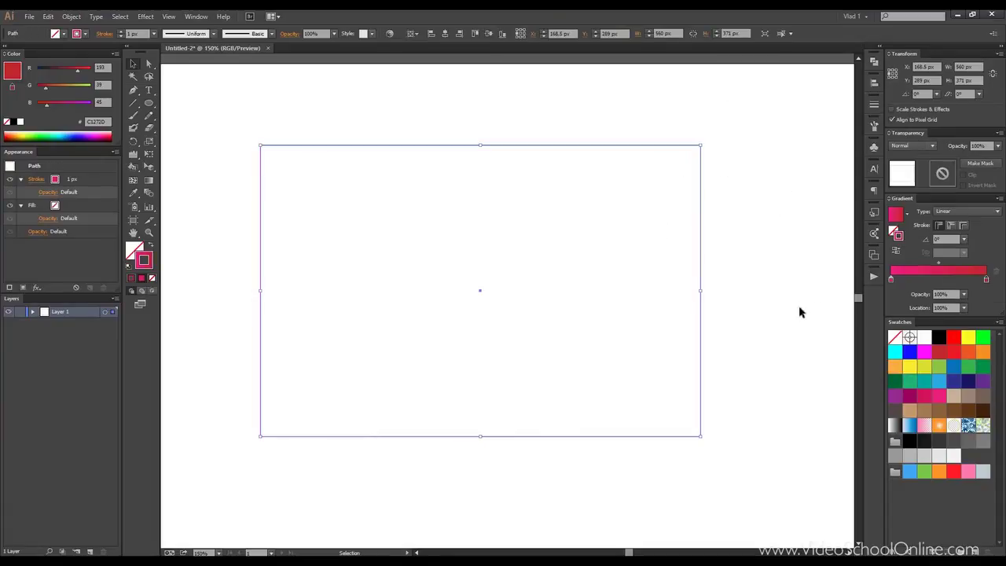
pyautogui.click(950, 226)
# Raise the rectangle's gradient stroke weight to 15 px, then apply the gradient along the stroke
pyautogui.click(874, 104)
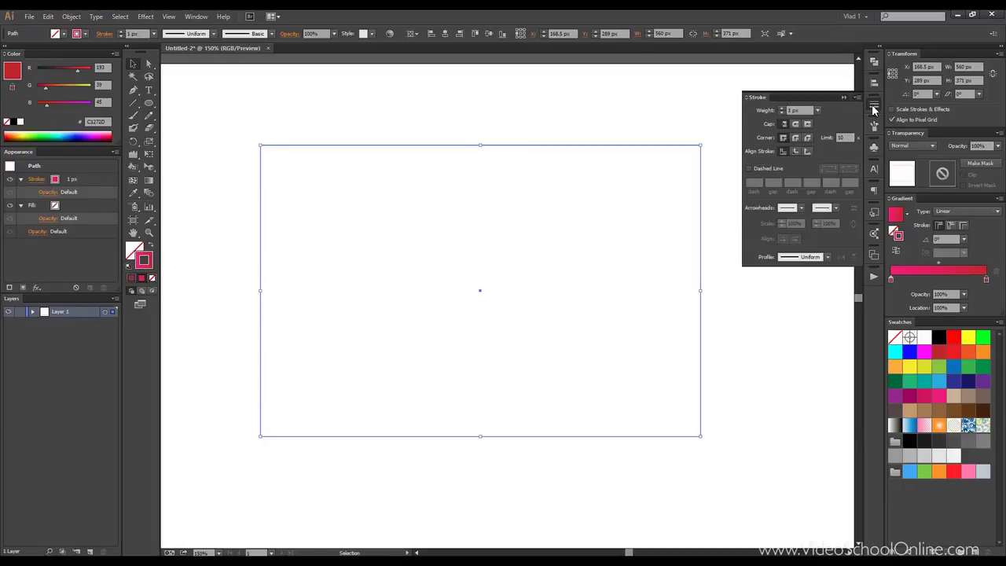
pyautogui.scroll(11, 798, 111)
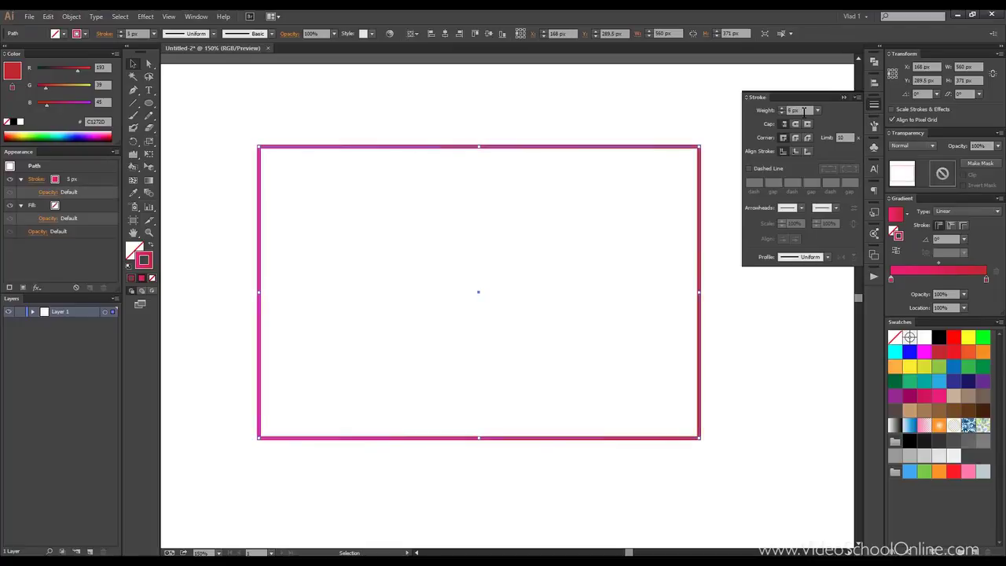
pyautogui.scroll(3, 803, 112)
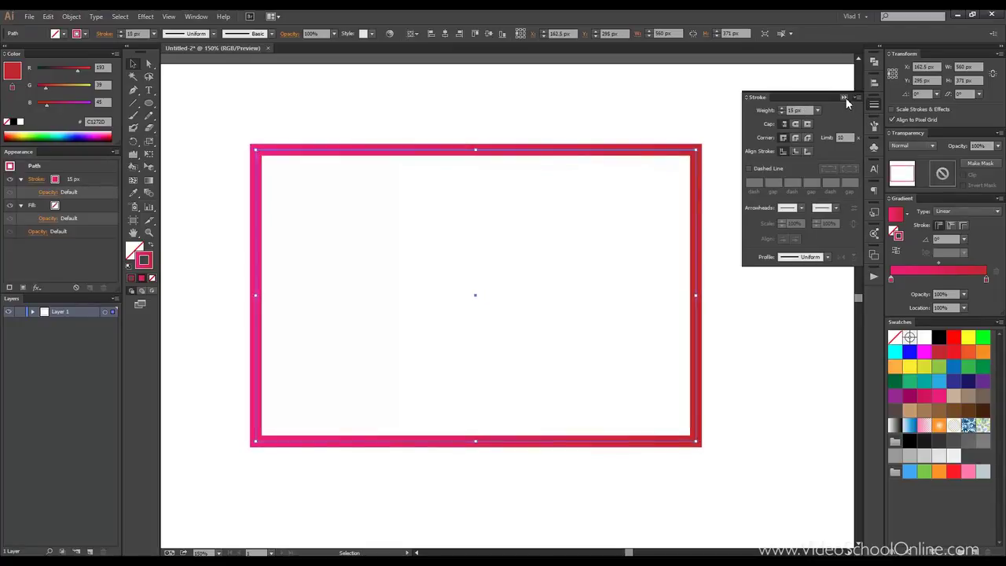
pyautogui.click(843, 98)
pyautogui.click(761, 128)
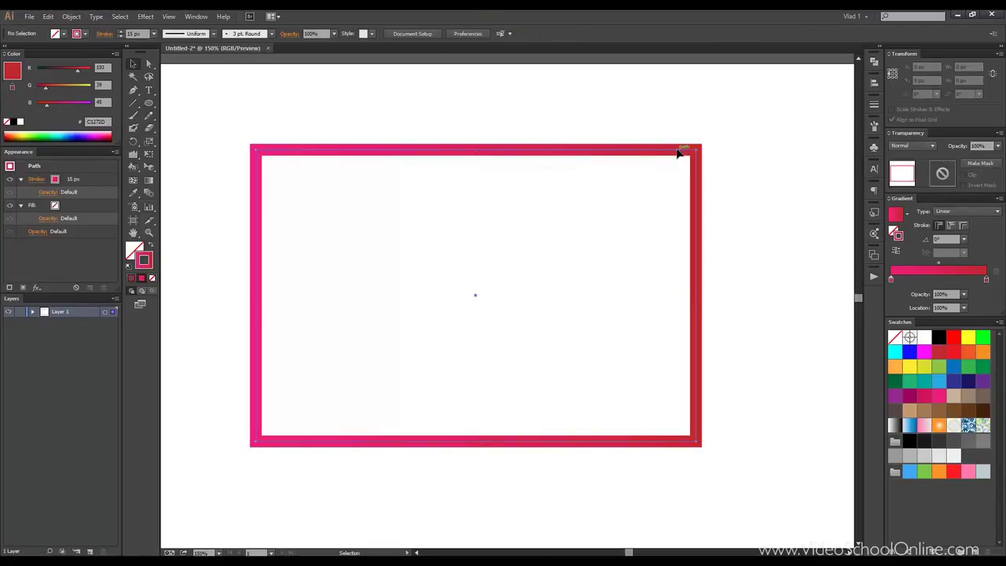
pyautogui.click(678, 153)
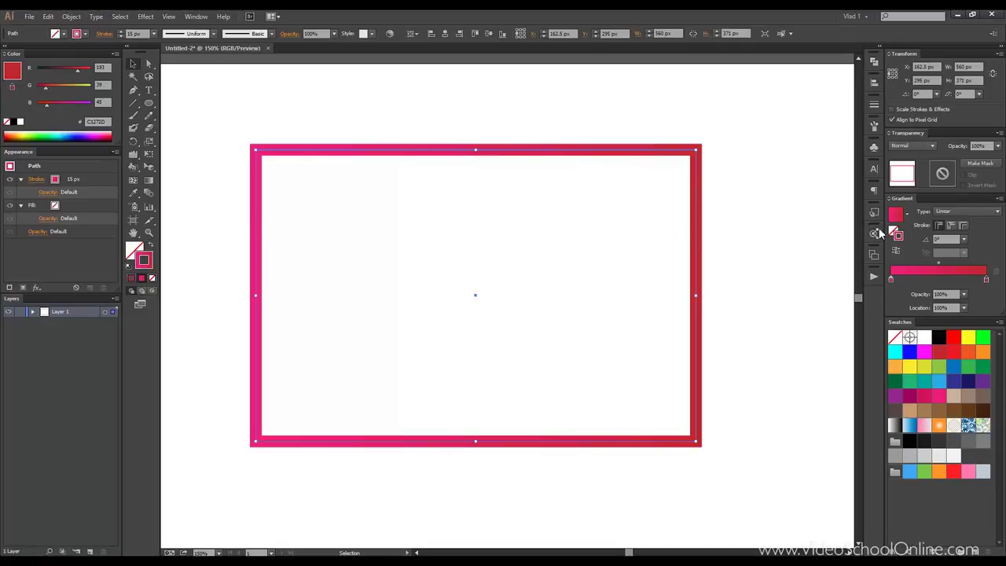
pyautogui.click(951, 226)
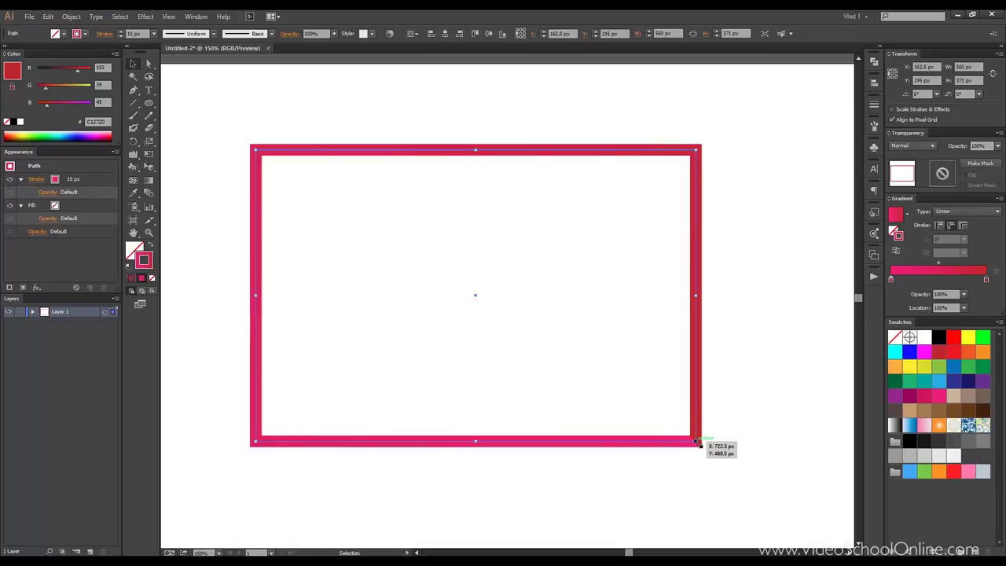
# Check the along-stroke result, then switch the 15 px stroke gradient to run across the stroke
pyautogui.click(718, 211)
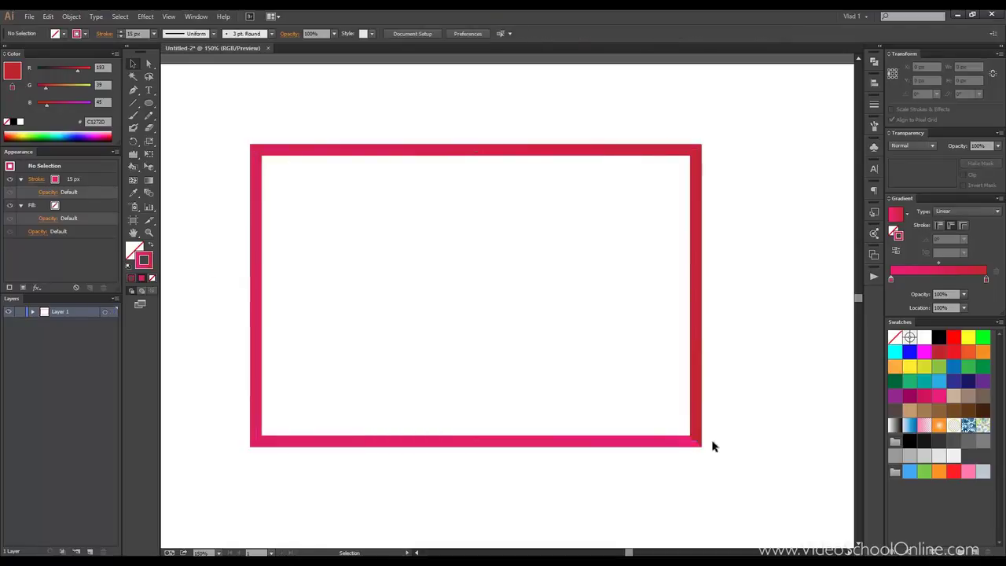
pyautogui.click(697, 444)
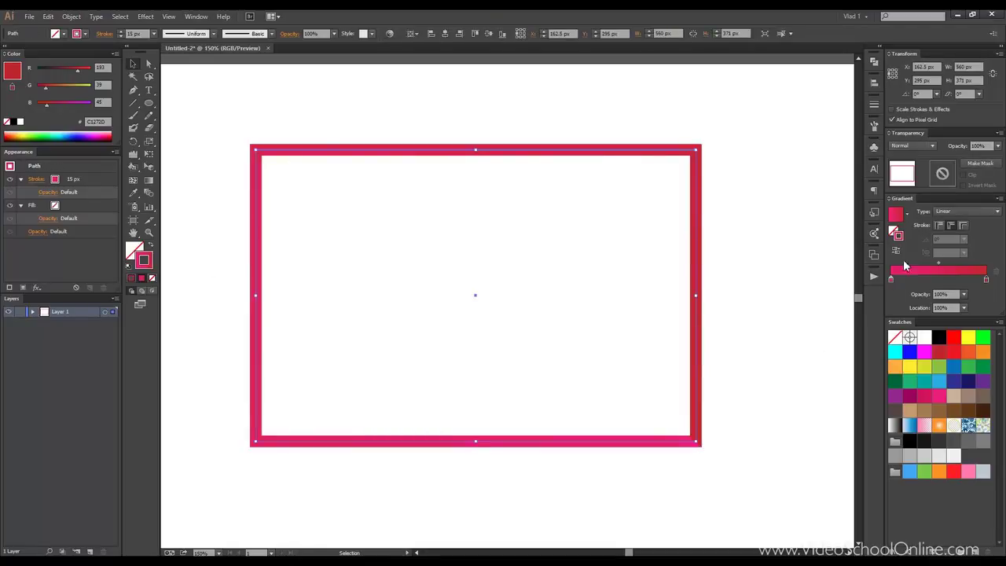
pyautogui.click(964, 228)
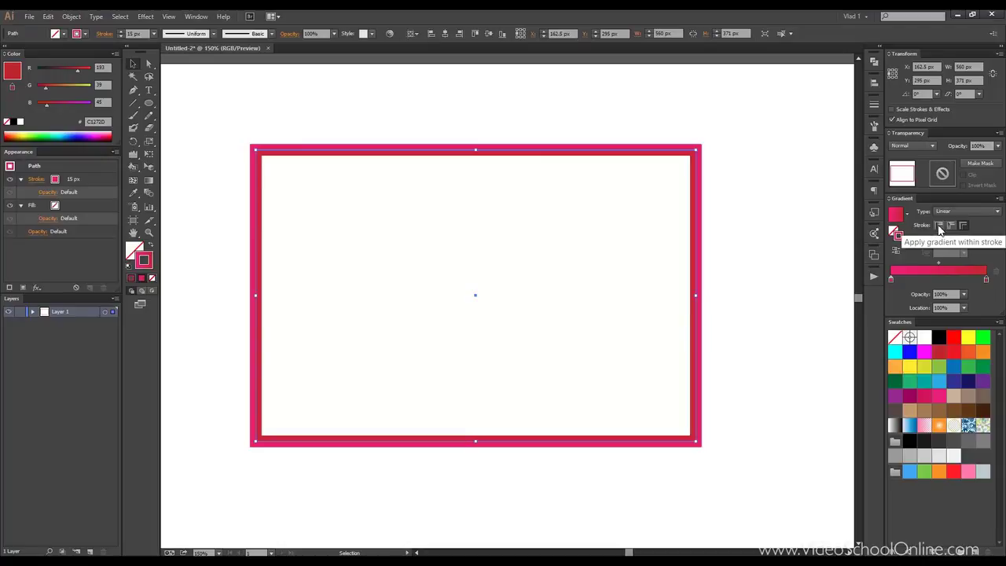
pyautogui.scroll(-3, 724, 207)
# Scale the gradient-stroked rectangle down to roughly half its size
pyautogui.scroll(2, 723, 207)
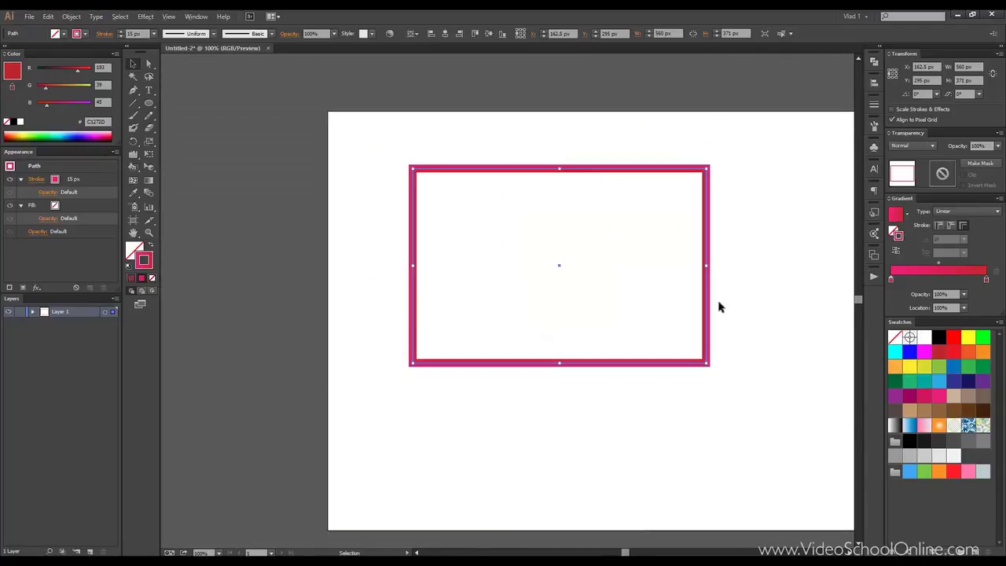
pyautogui.moveTo(709, 367); pyautogui.dragTo(569, 253)
pyautogui.scroll(1, 569, 220)
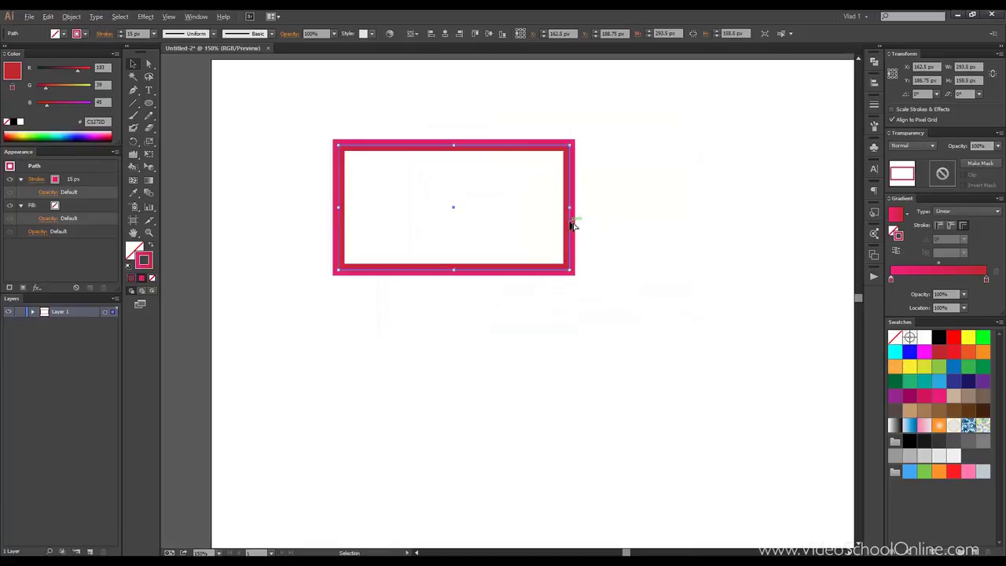
# Duplicate the rectangle downward twice and align the middle copy with the other two
pyautogui.moveTo(571, 225); pyautogui.dragTo(564, 545)
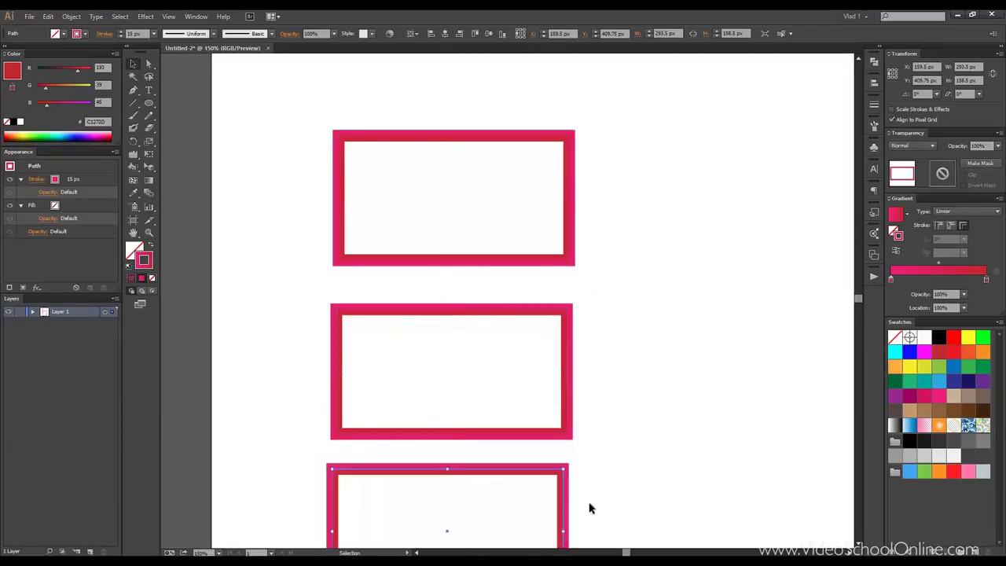
pyautogui.moveTo(631, 375); pyautogui.dragTo(631, 276)
pyautogui.moveTo(569, 391); pyautogui.dragTo(579, 399)
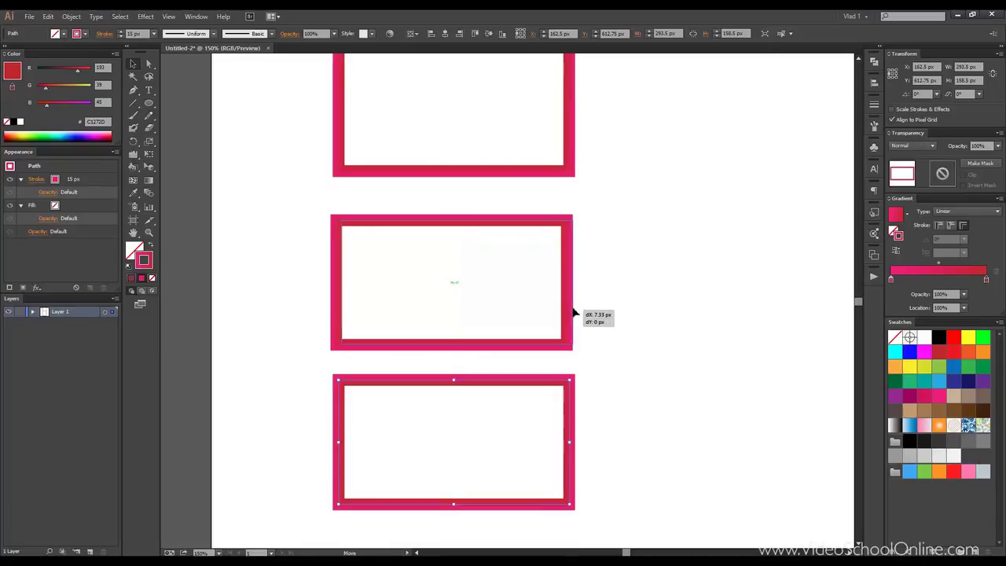
pyautogui.moveTo(573, 309); pyautogui.dragTo(578, 305)
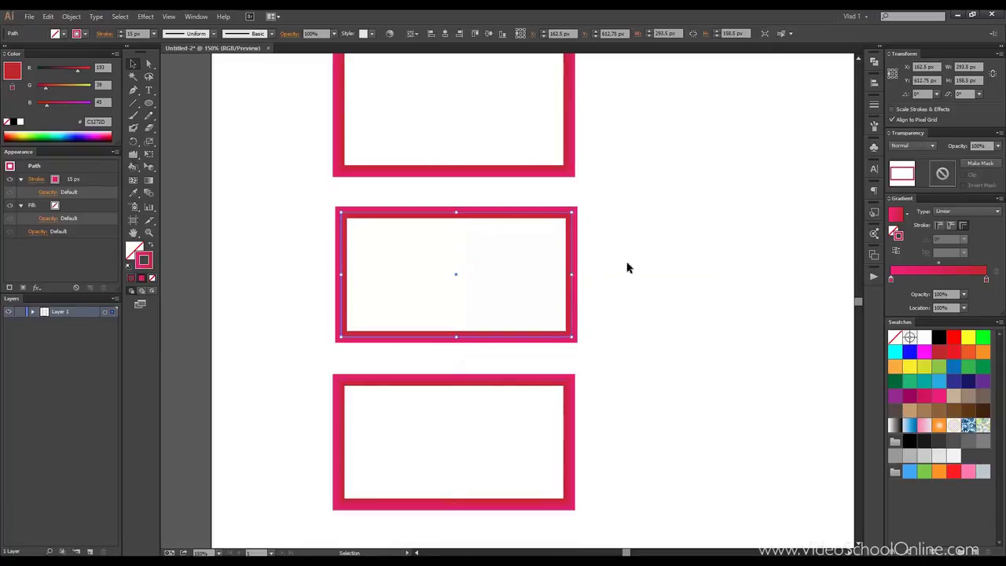
pyautogui.click(626, 265)
pyautogui.click(572, 264)
# Set the top rectangle's stroke gradient to within-stroke and the middle one's to along-stroke
pyautogui.click(571, 139)
pyautogui.click(939, 225)
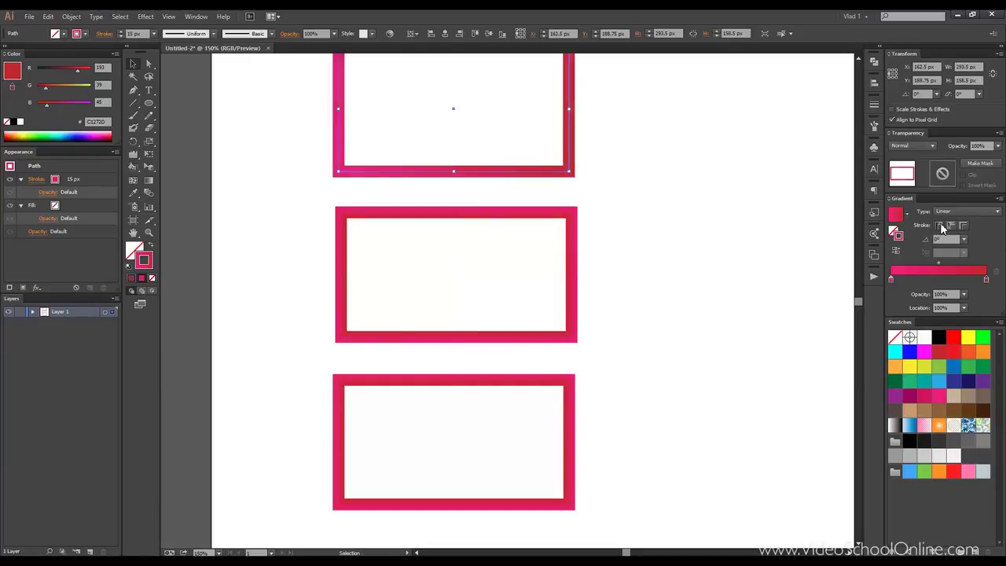
pyautogui.click(571, 240)
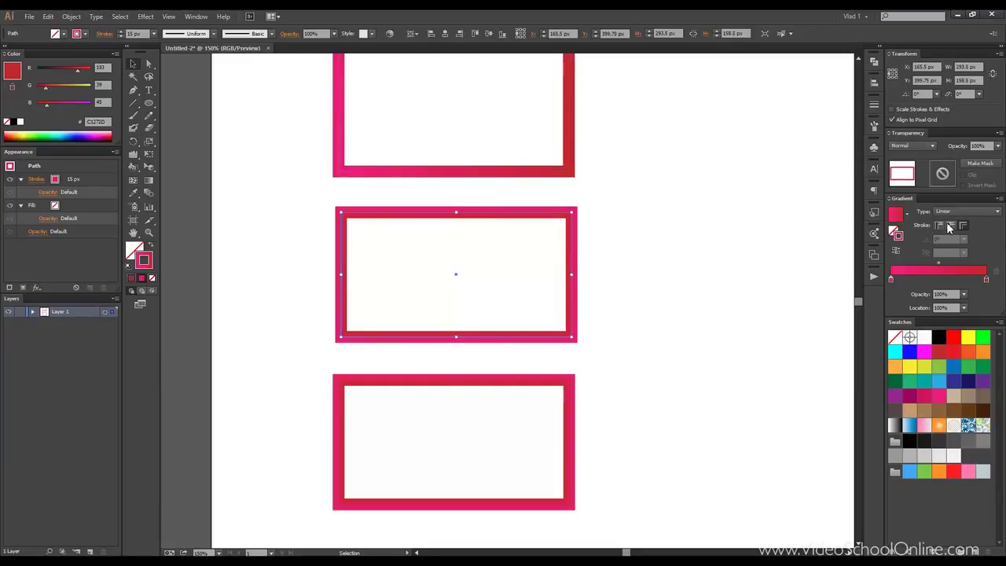
pyautogui.click(947, 224)
pyautogui.click(682, 193)
pyautogui.moveTo(667, 130); pyautogui.dragTo(662, 150)
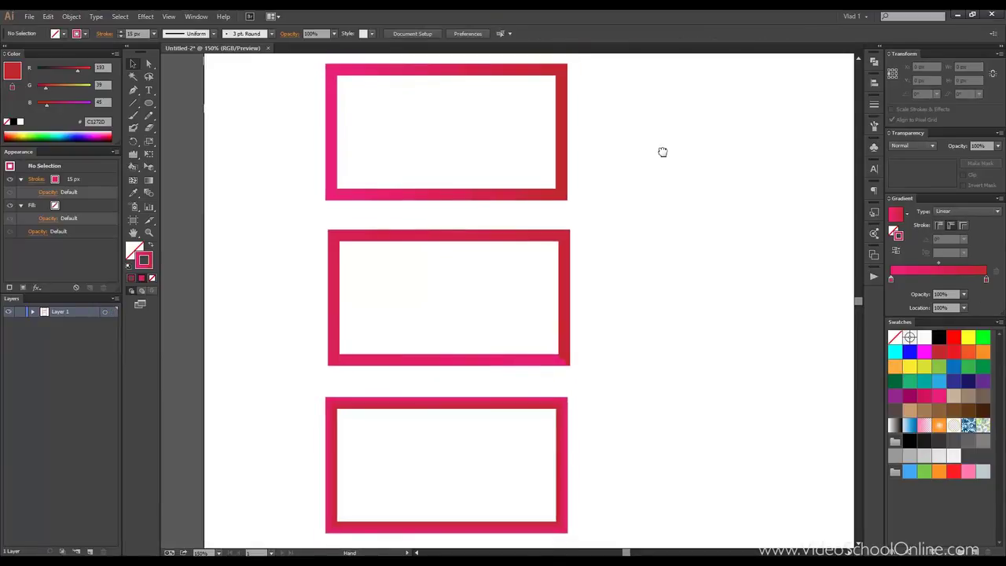